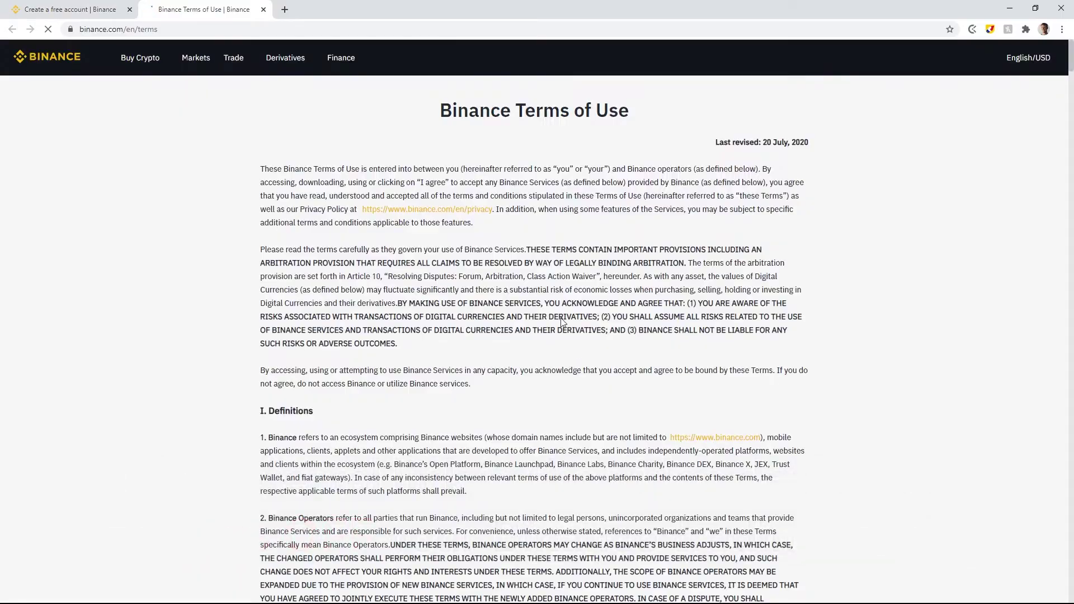
- Scroll up the Terms of Use and close that tab to return to the registration form
scroll(522, 201, up, 15)
scroll(522, 202, up, 8)
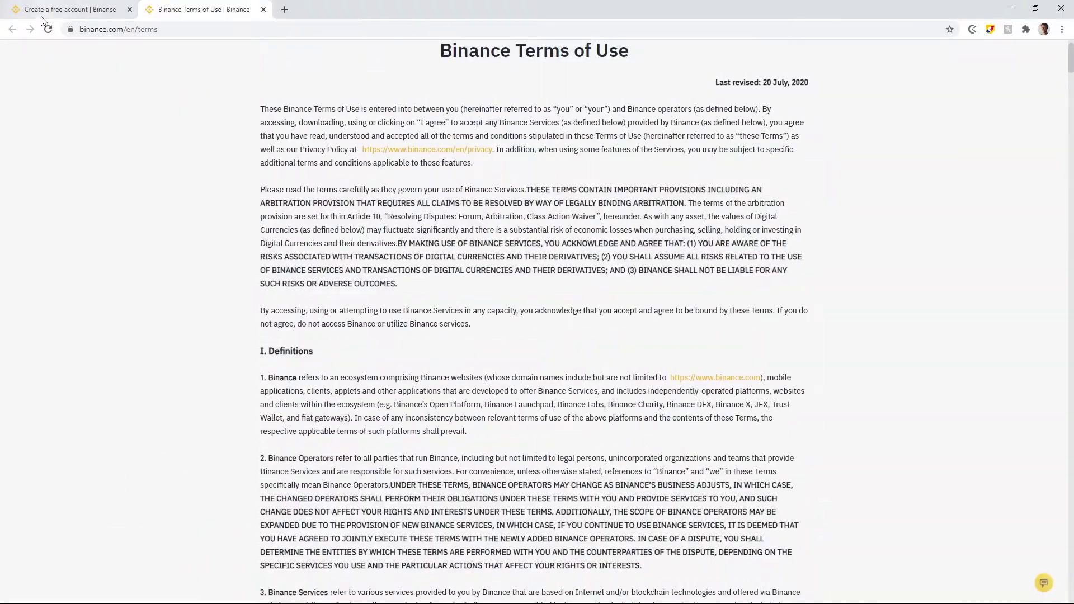
click(263, 9)
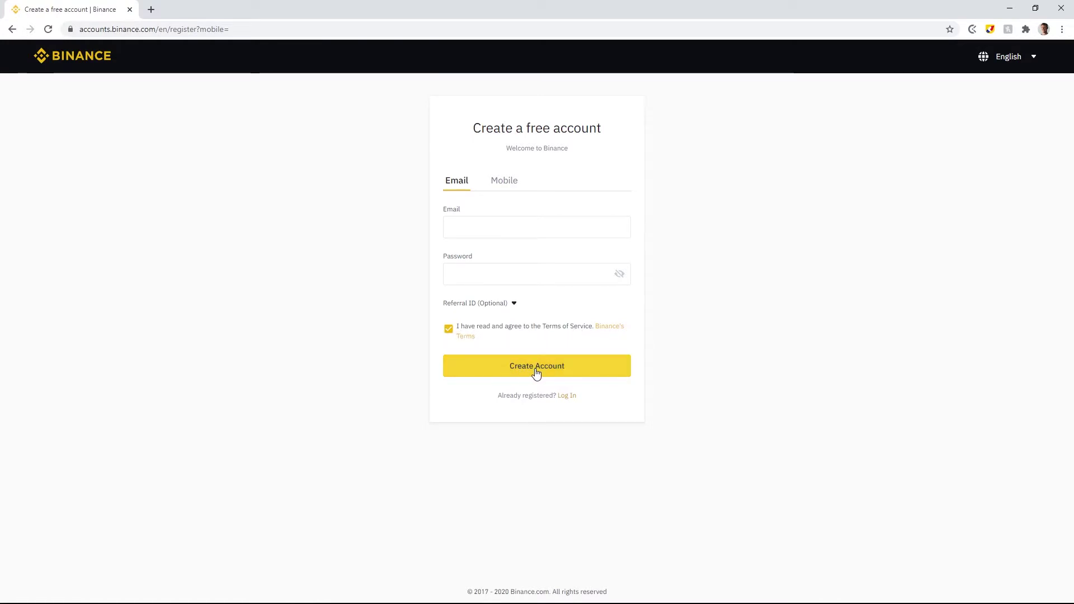
- Use the Log In link to sign in to the existing Binance account
click(593, 264)
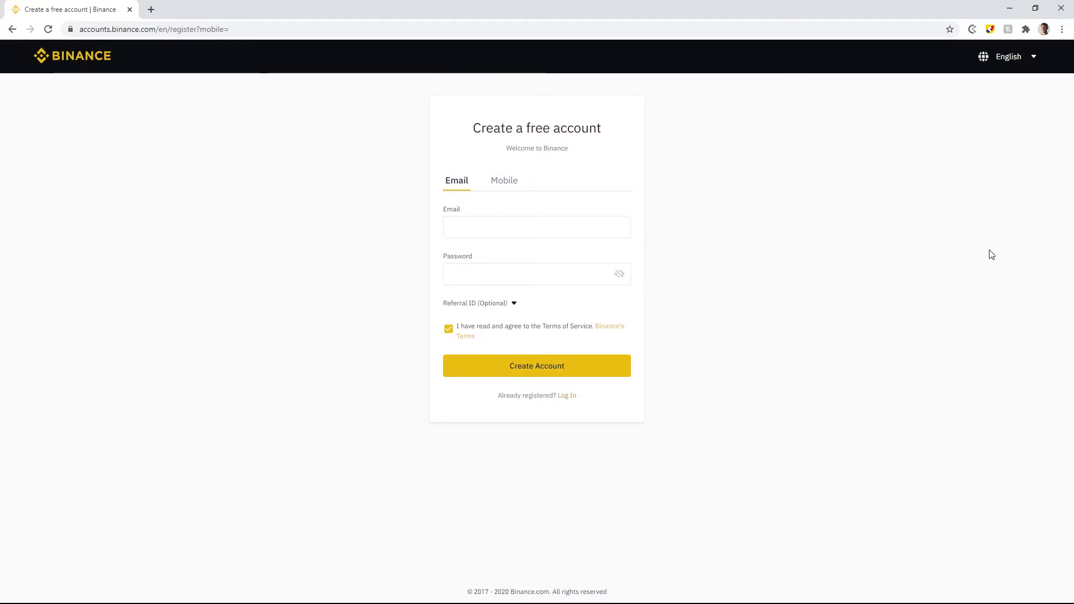
click(566, 396)
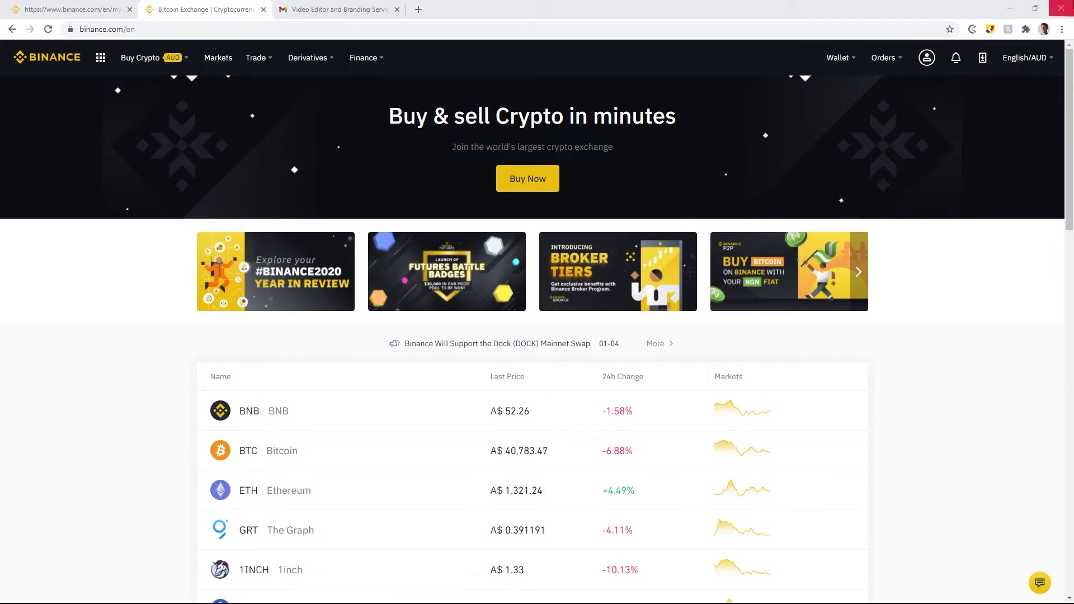
- Go to Security from the profile menu and turn on Google Authentication
mouse_move(927, 59)
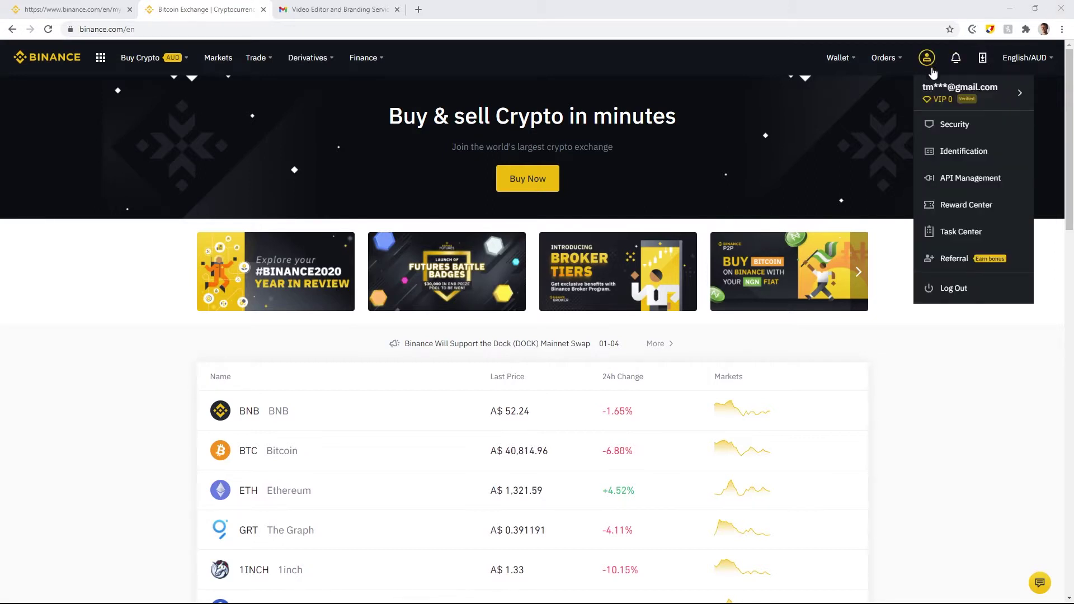
click(949, 127)
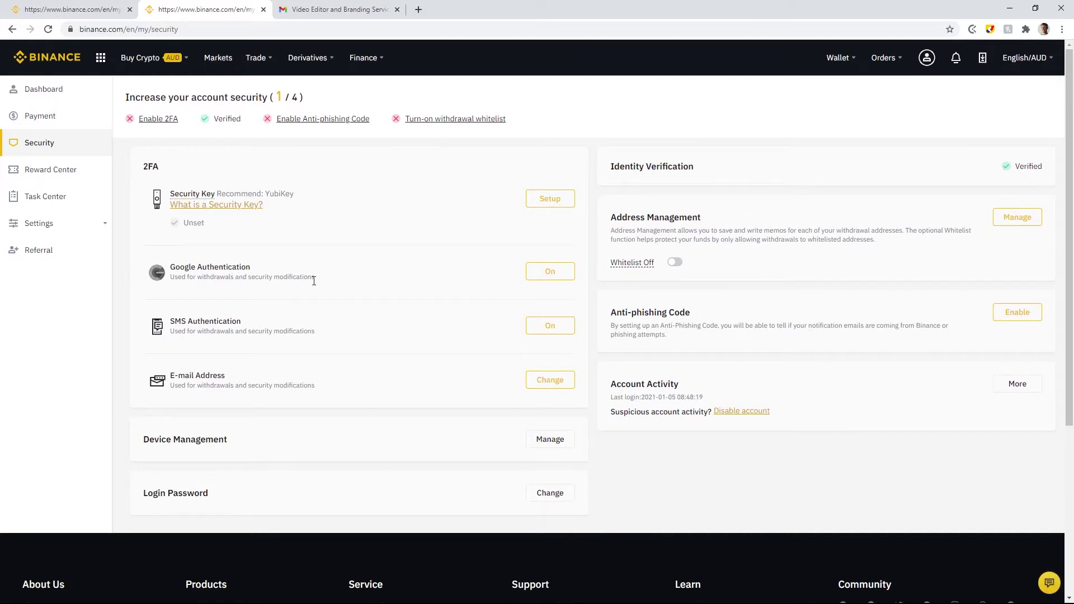
click(549, 271)
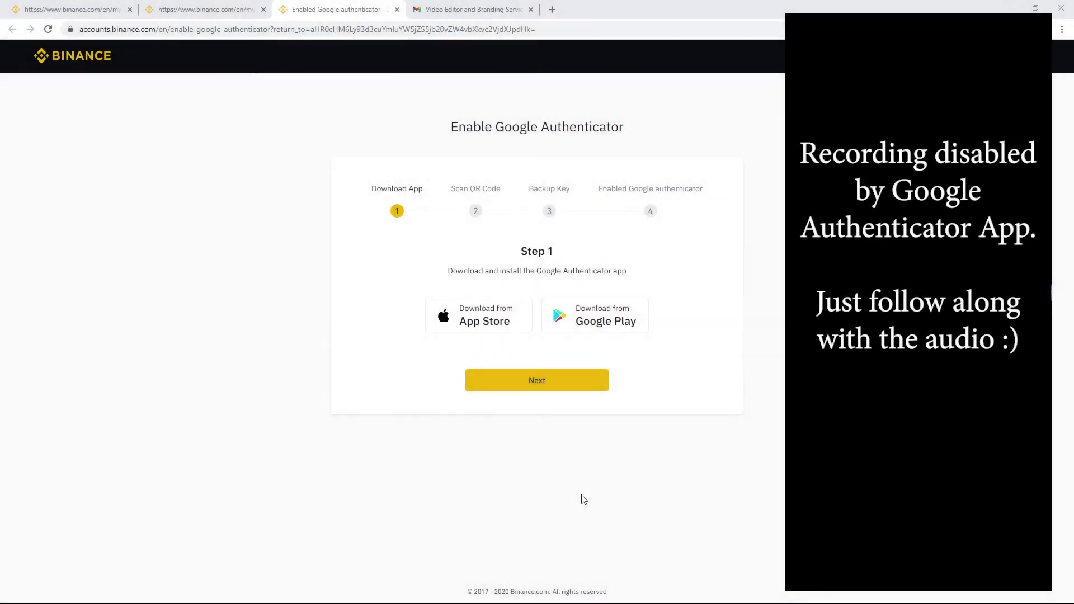
- Advance through the QR code and backup key steps, selecting the setup and backup keys
click(545, 384)
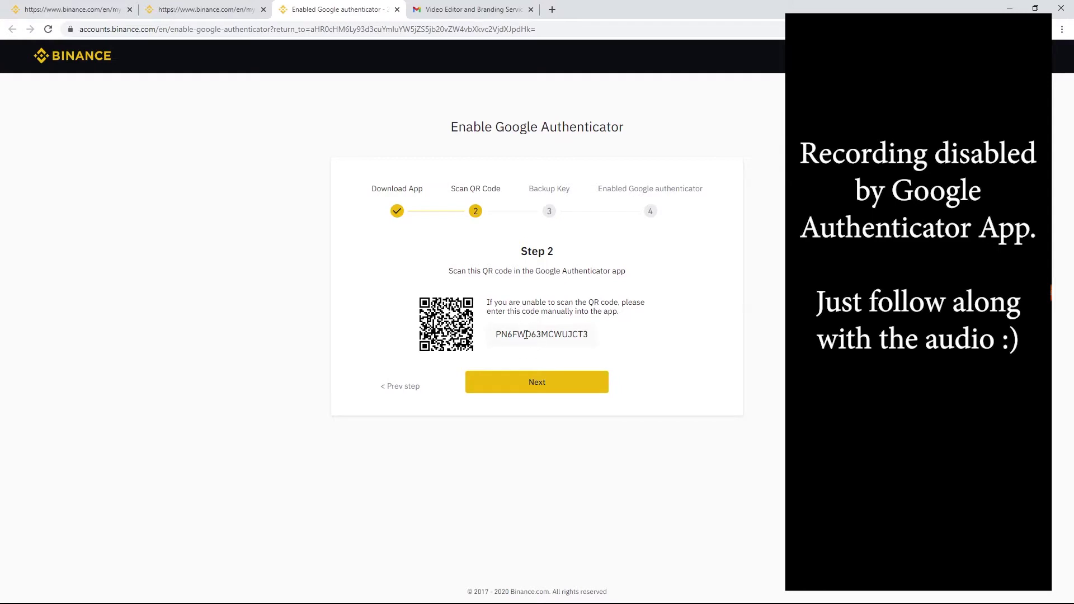
drag(496, 335, 579, 336)
click(520, 382)
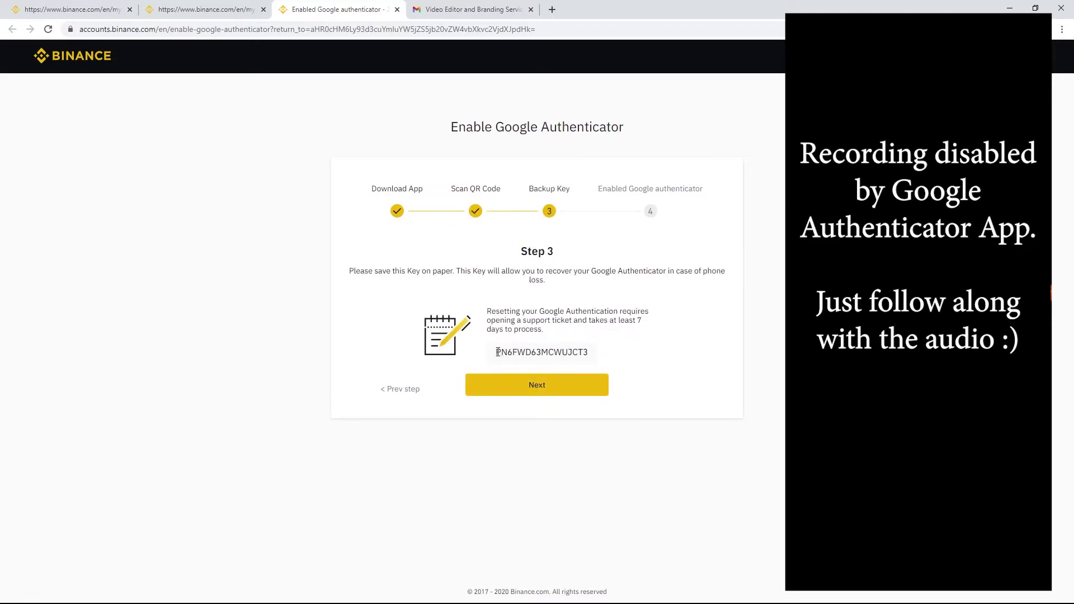
drag(495, 351, 585, 351)
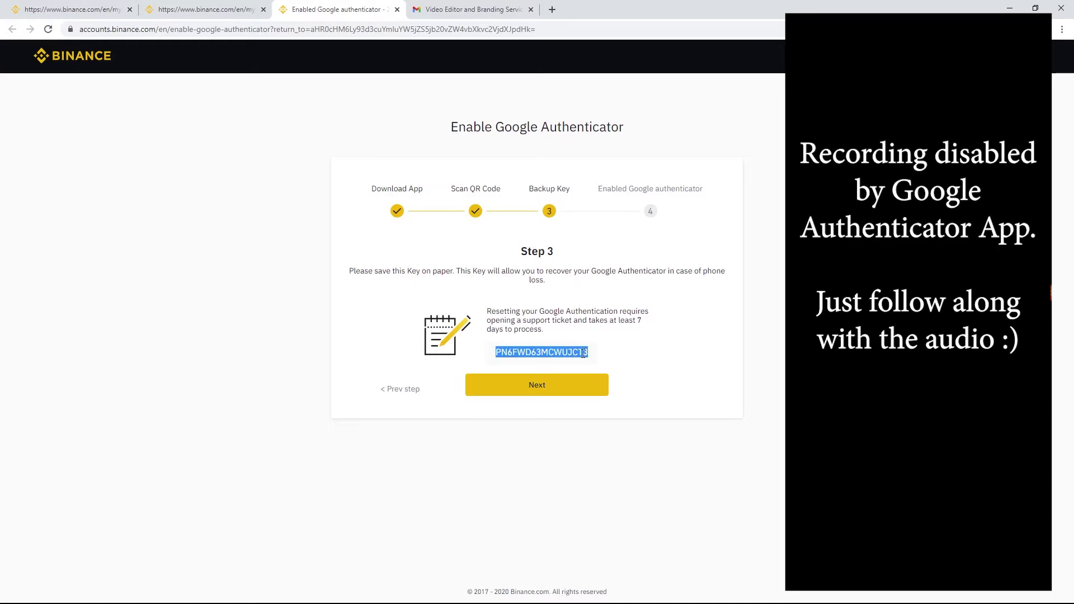
click(582, 354)
drag(489, 356, 585, 354)
click(586, 354)
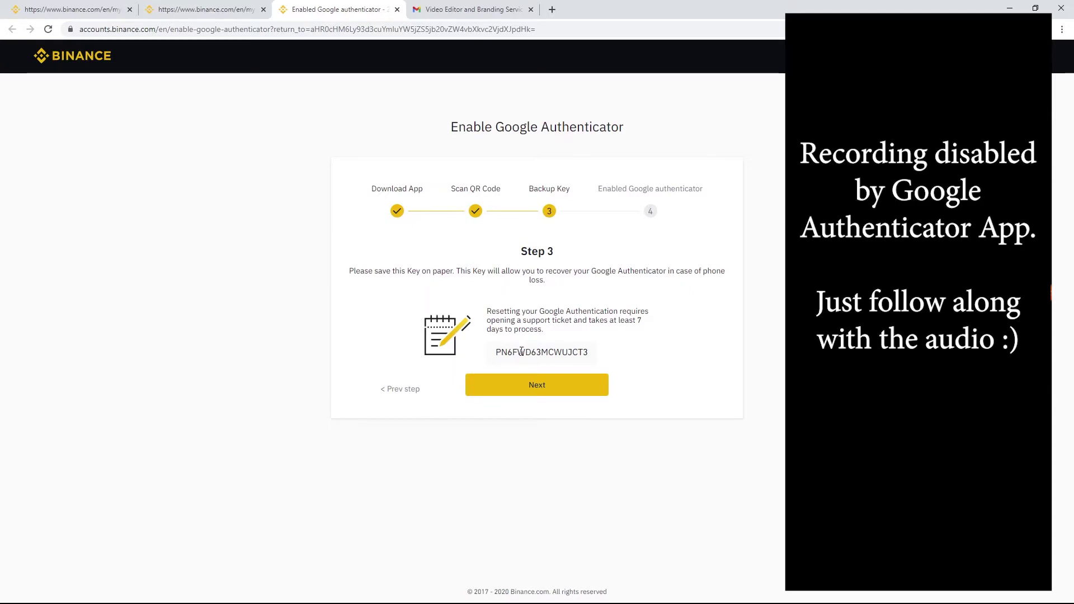
click(537, 384)
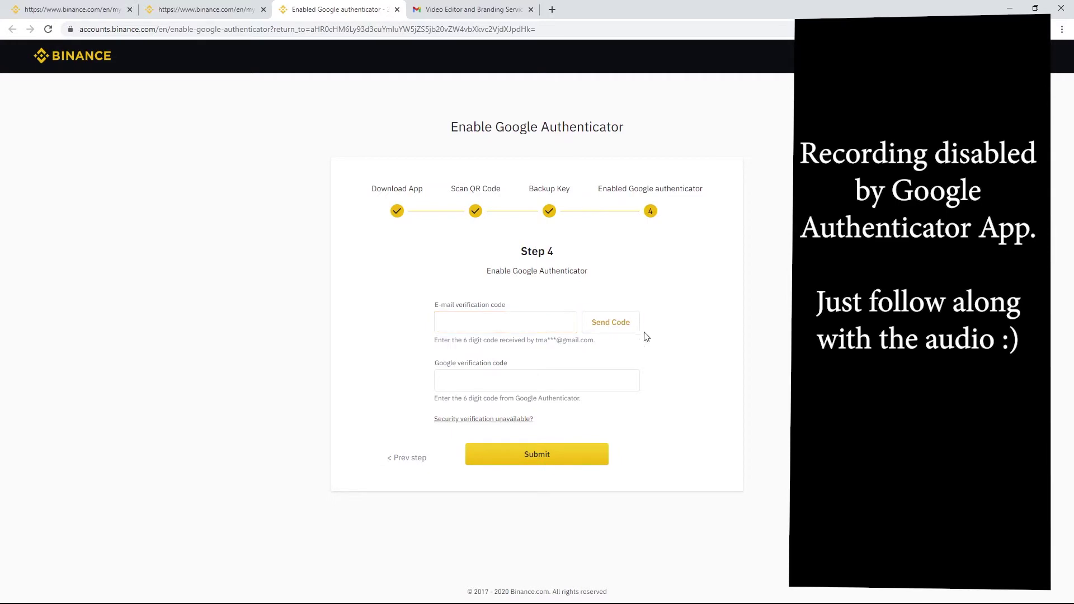
- Request the e-mail code, enter the e-mail and Google verification codes, and submit them
click(625, 324)
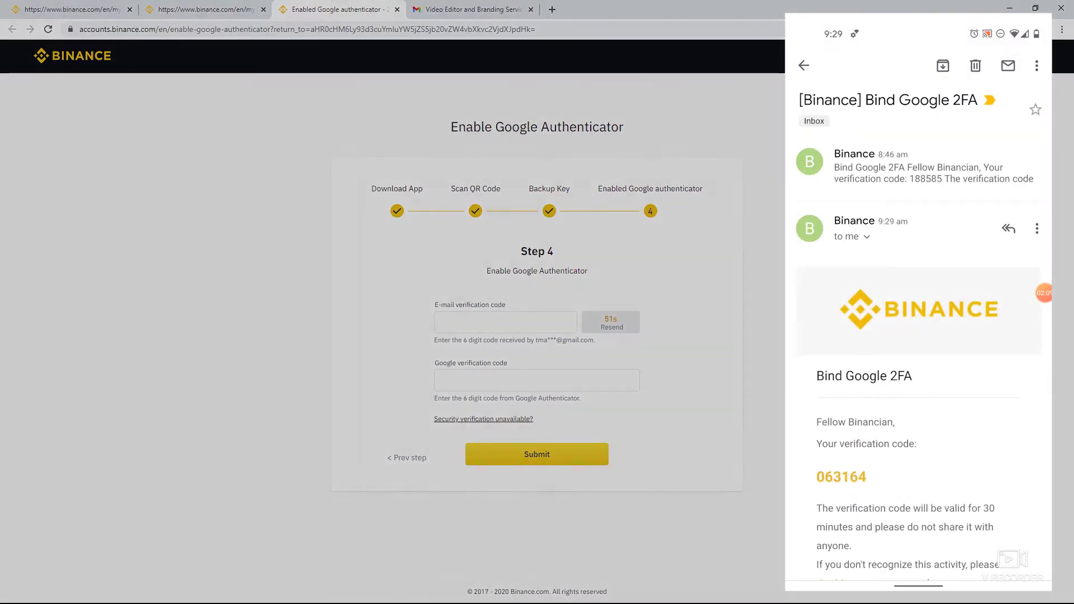
scroll(923, 332, down, 2)
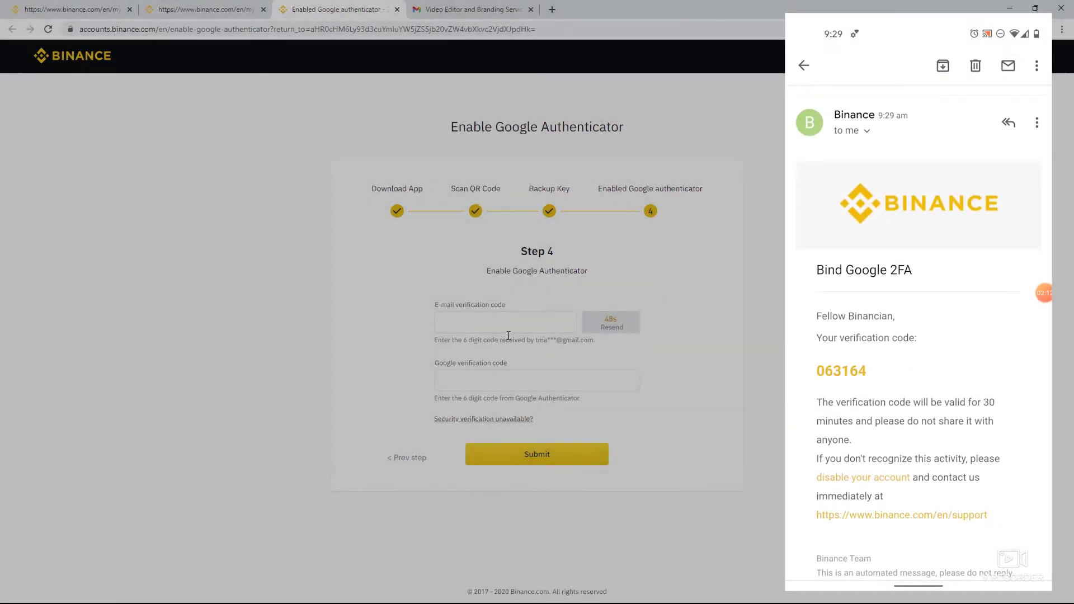
click(502, 319)
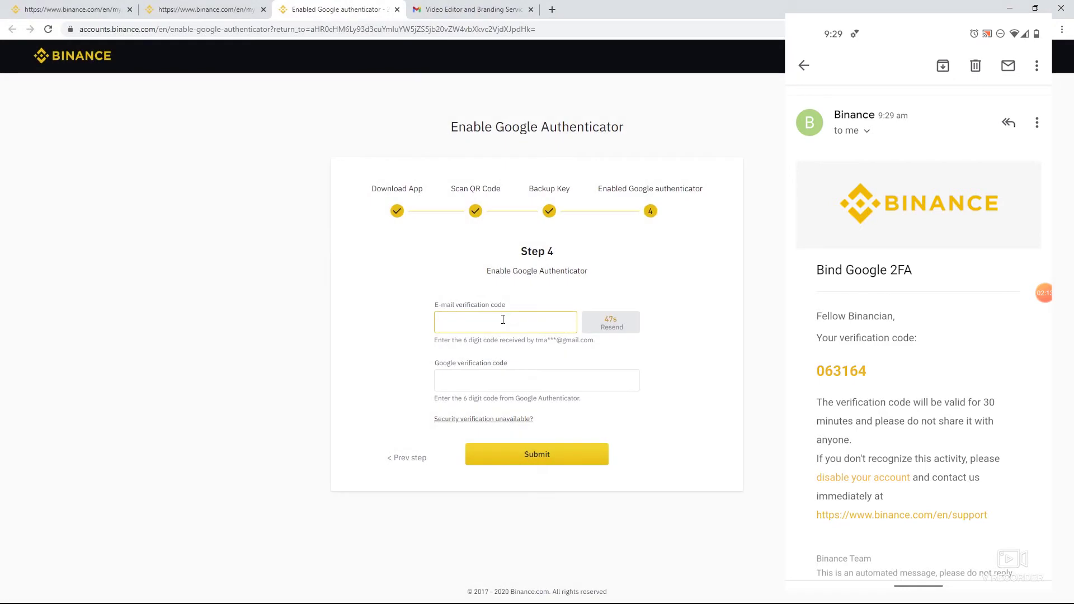
click(510, 375)
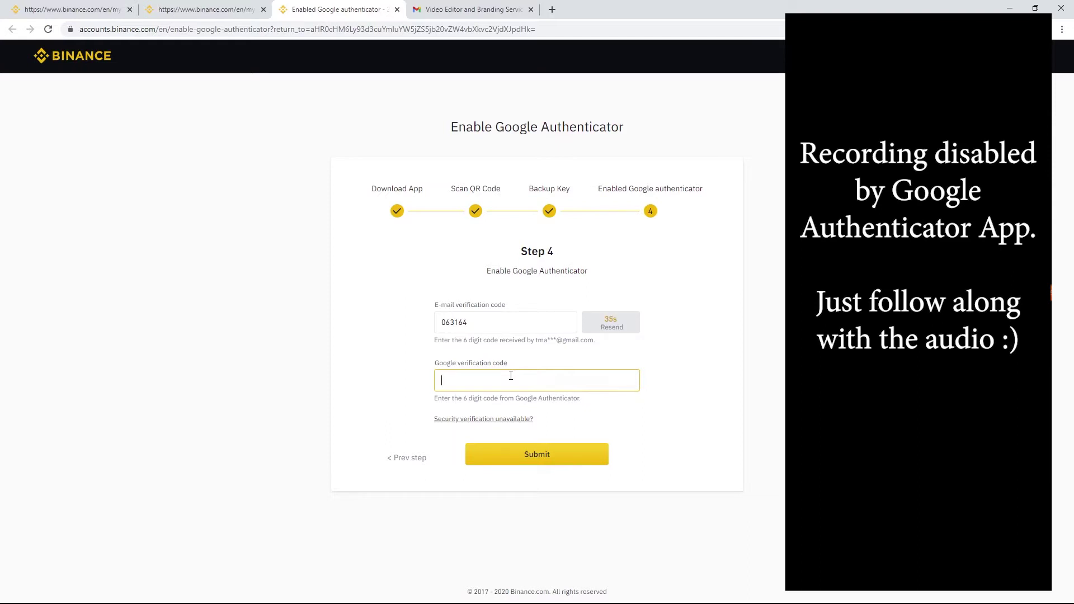
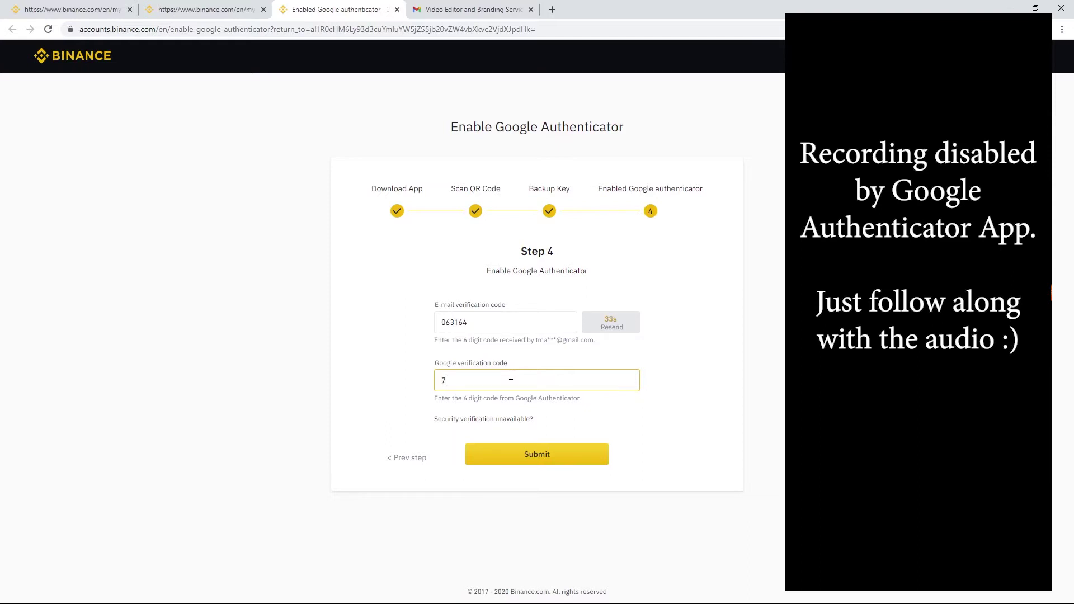
click(548, 462)
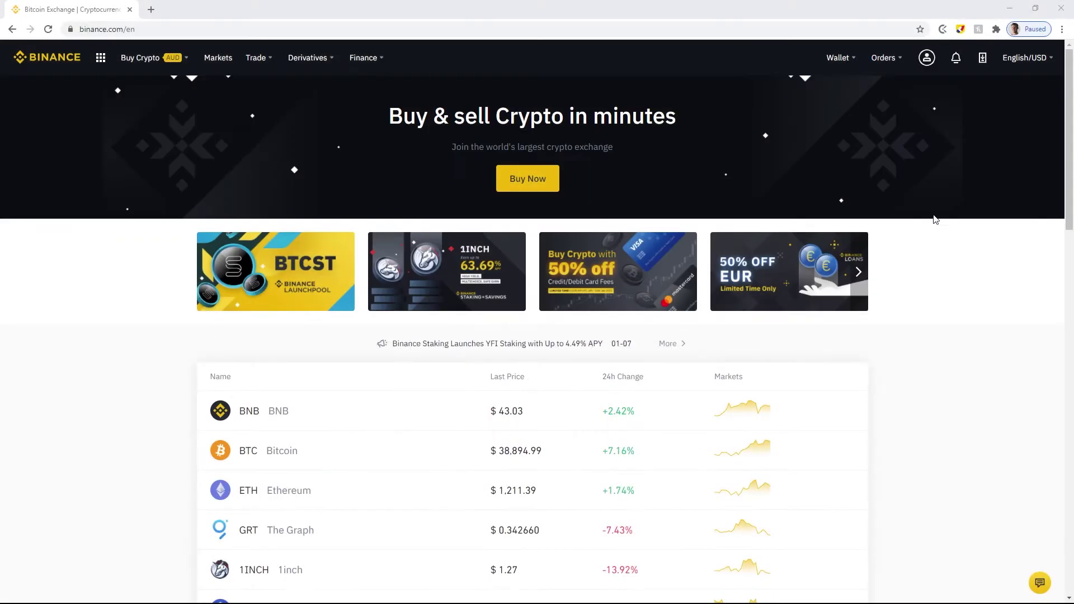
- Open the Identification page and review the withdrawal limit benefit
mouse_move(927, 59)
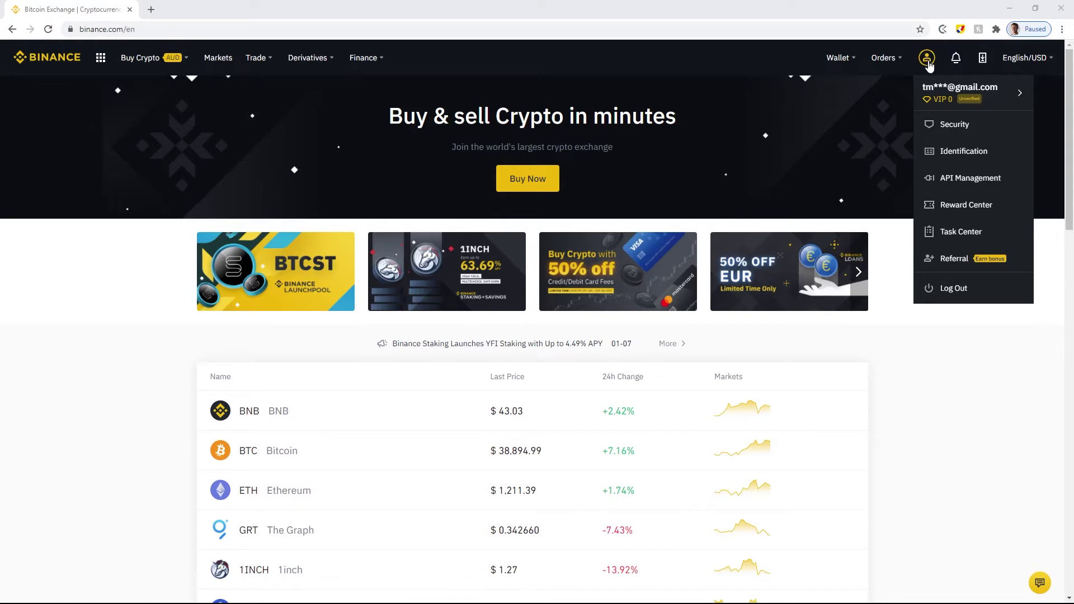
click(947, 152)
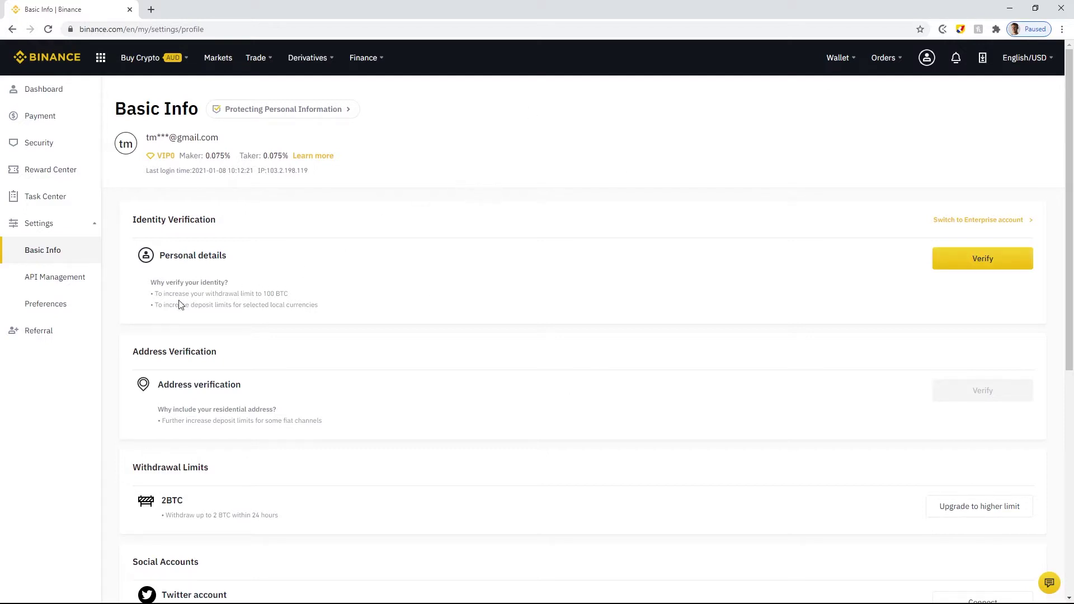
drag(159, 294, 289, 297)
click(290, 300)
drag(162, 295, 279, 298)
click(285, 296)
- Review the 100 BTC and deposit limits, then start Personal details verification
drag(263, 293, 288, 295)
click(258, 291)
click(290, 296)
drag(158, 305, 318, 307)
click(283, 307)
click(316, 307)
click(996, 269)
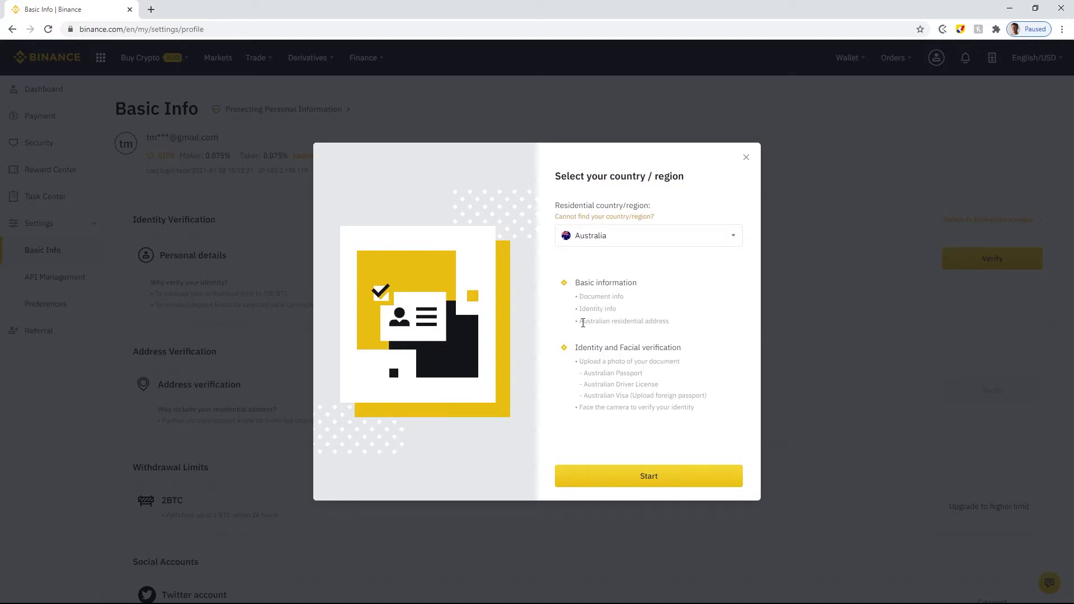
- Review the basic information requirements, start the verification form, then close it
drag(583, 306, 644, 321)
click(646, 319)
drag(617, 395, 585, 396)
click(633, 397)
click(640, 479)
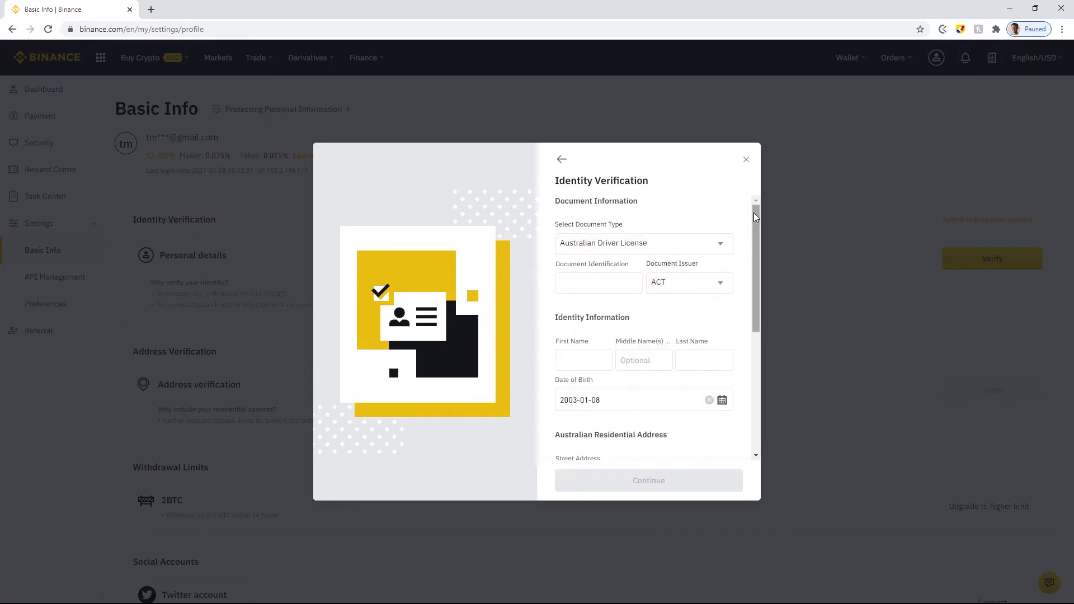
drag(756, 218, 739, 338)
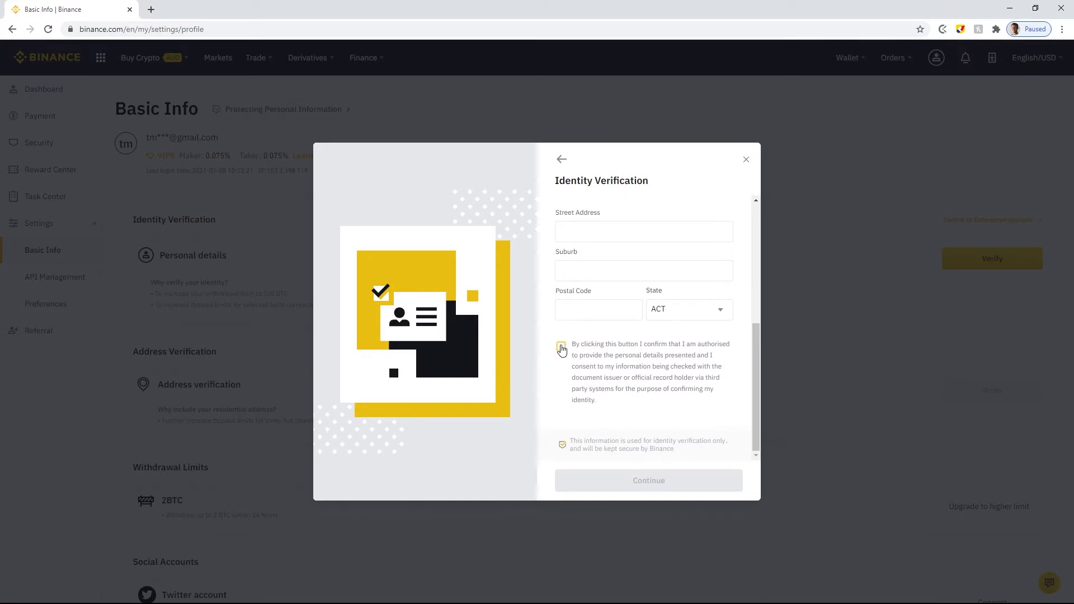
click(746, 160)
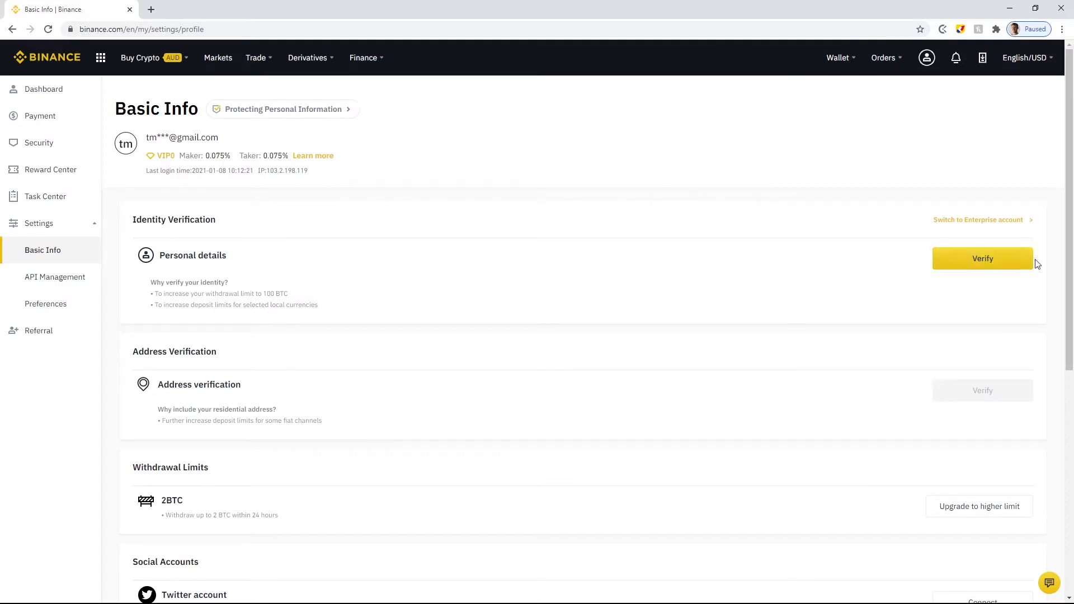
- Review the personal details and address verification sections on the Basic Info page
drag(175, 386, 190, 410)
click(235, 408)
click(214, 396)
drag(178, 256, 233, 258)
click(234, 259)
drag(169, 384, 241, 385)
click(242, 385)
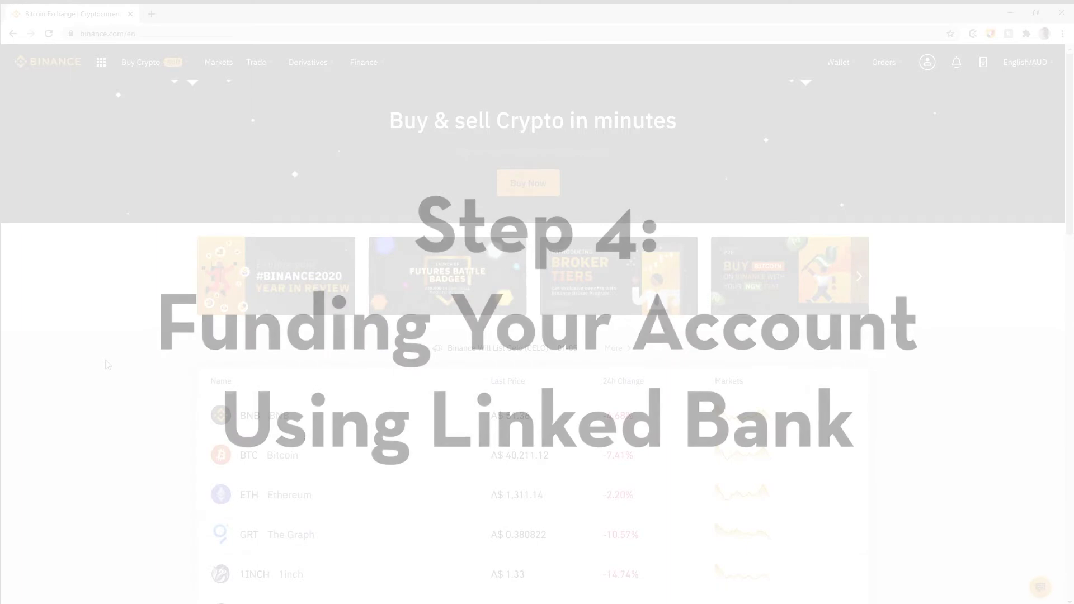
- Go to the AUD bank deposit page via Buy Crypto > Bank Deposit
mouse_move(146, 70)
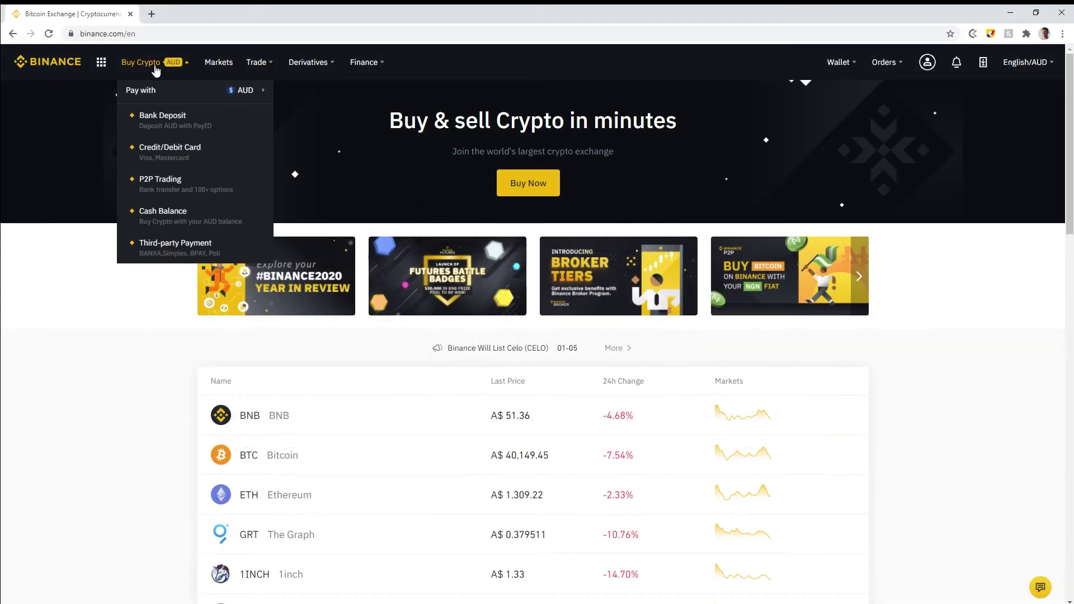
click(162, 116)
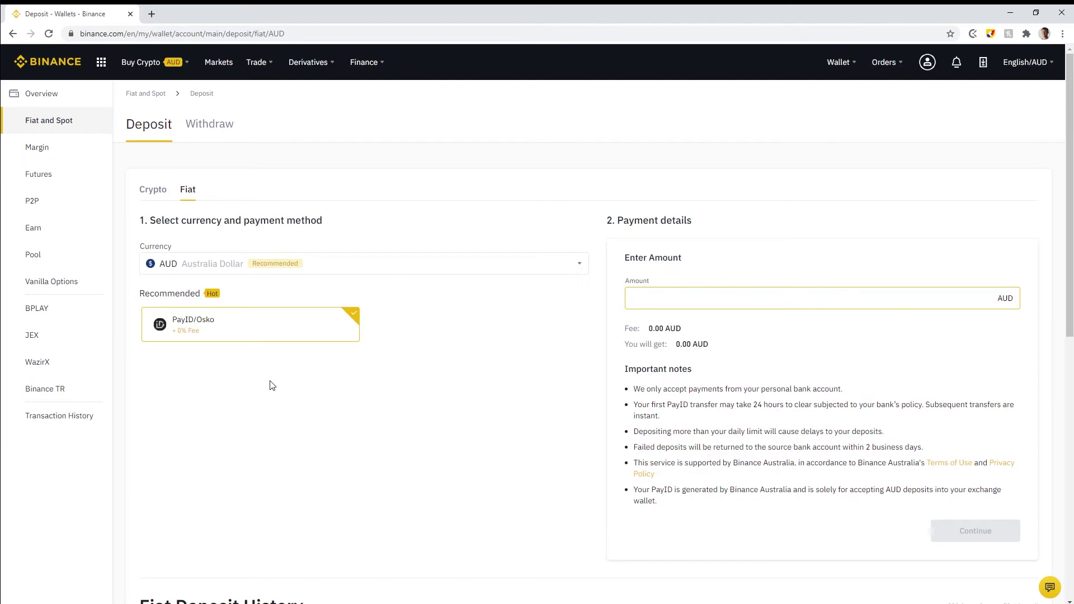
- Set up a 100 AUD deposit and continue to the PayID deposit instructions
click(344, 264)
click(230, 323)
text(100)
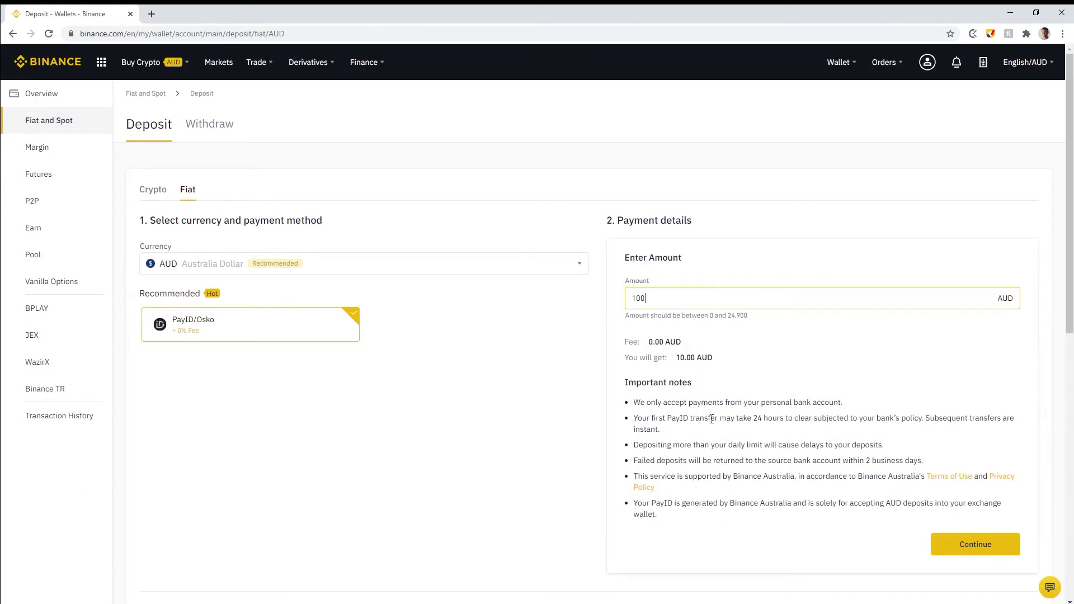
drag(666, 420, 820, 420)
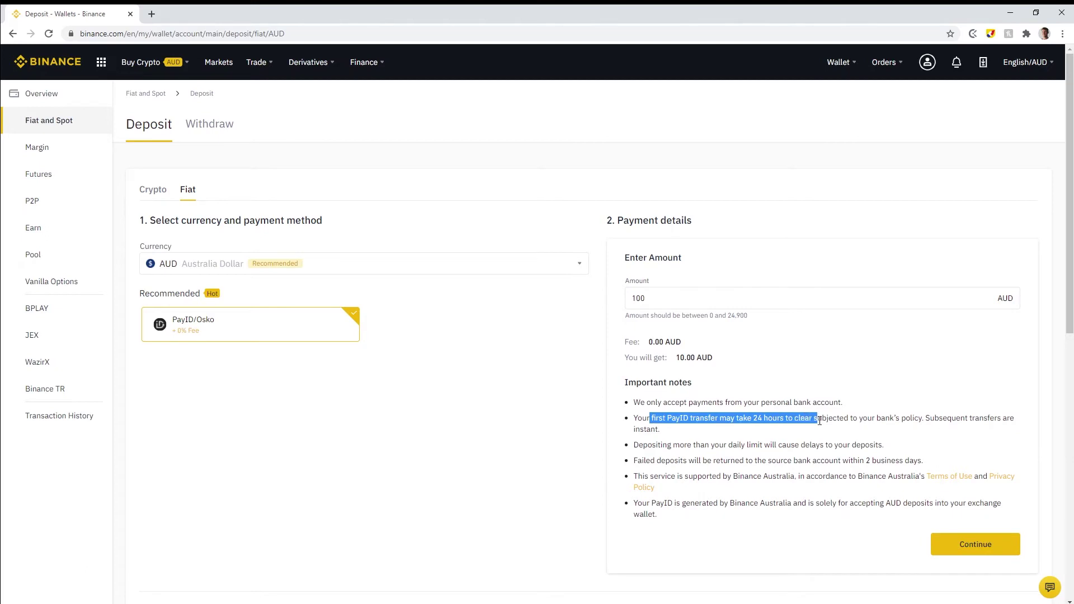
click(928, 415)
drag(930, 418, 653, 430)
click(643, 434)
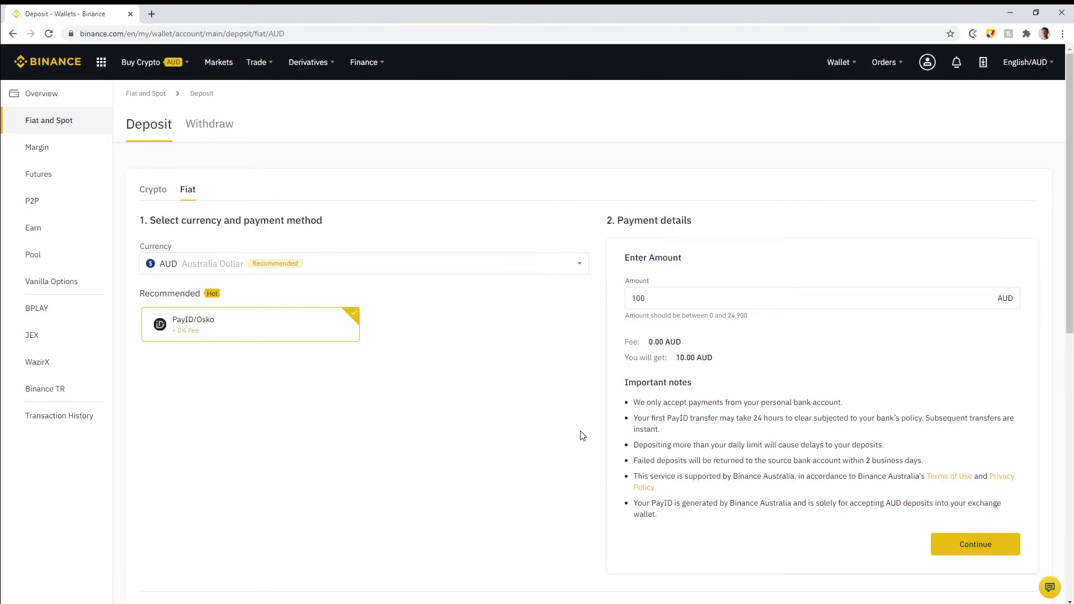
scroll(580, 434, down, 3)
click(963, 380)
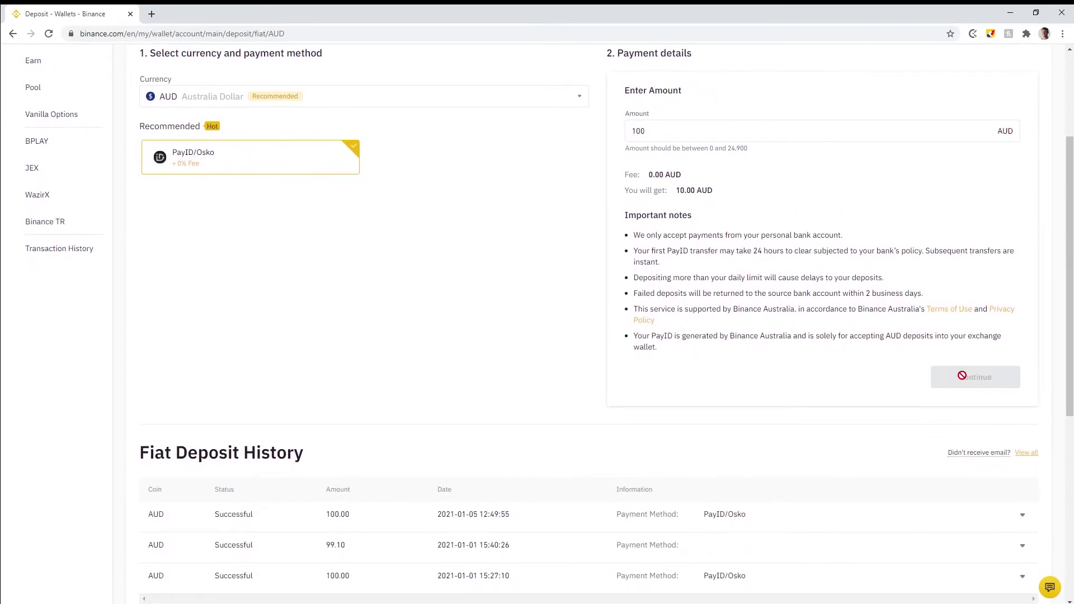
scroll(574, 345, up, 3)
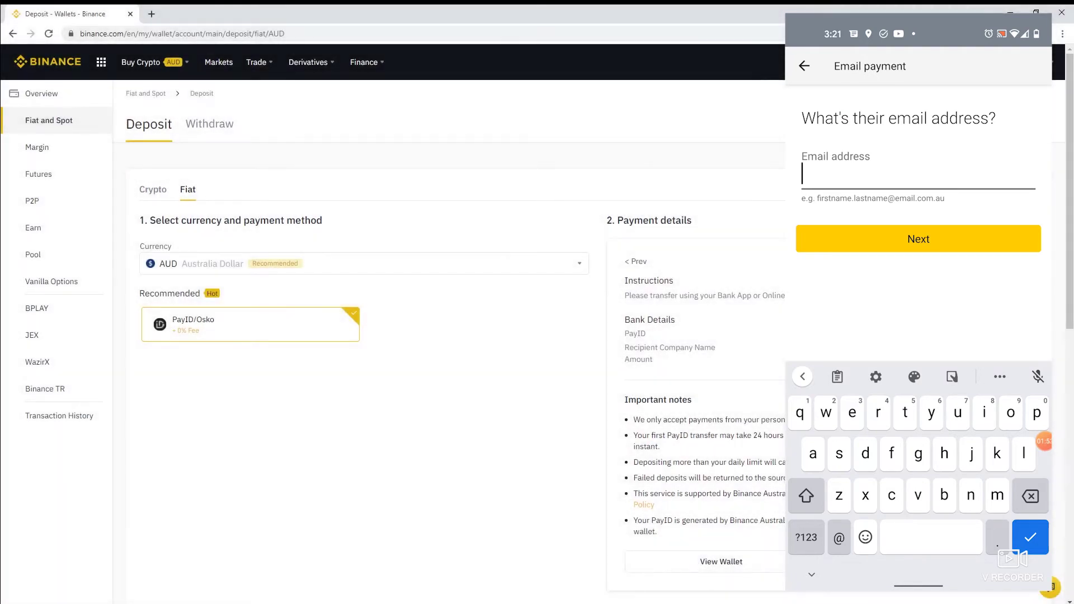
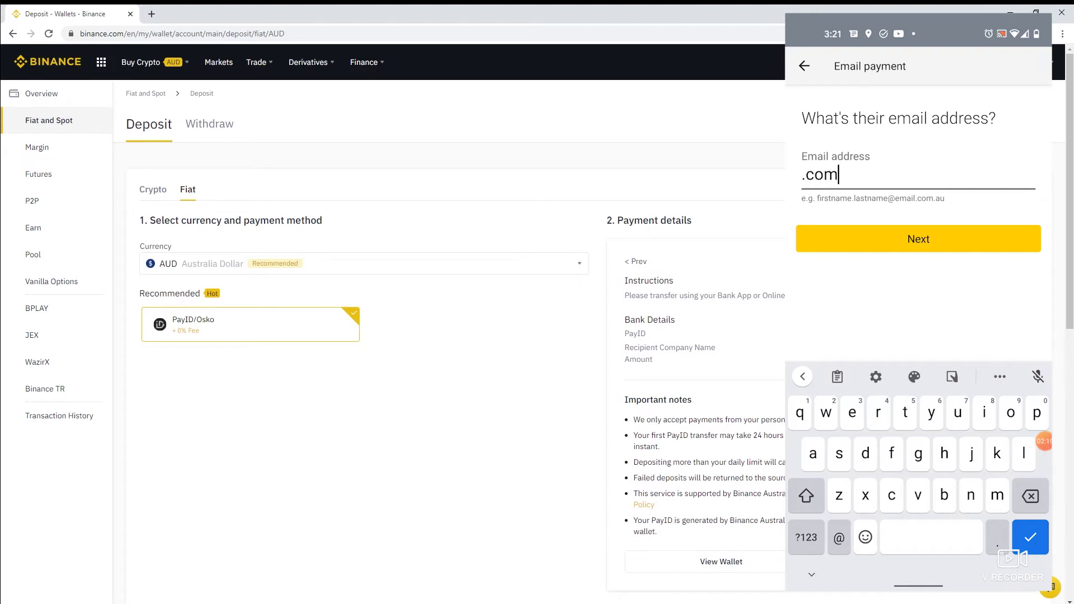
- In the banking app, pay the Binance PayID e-mail $100 with description 'binance test'
key(Return)
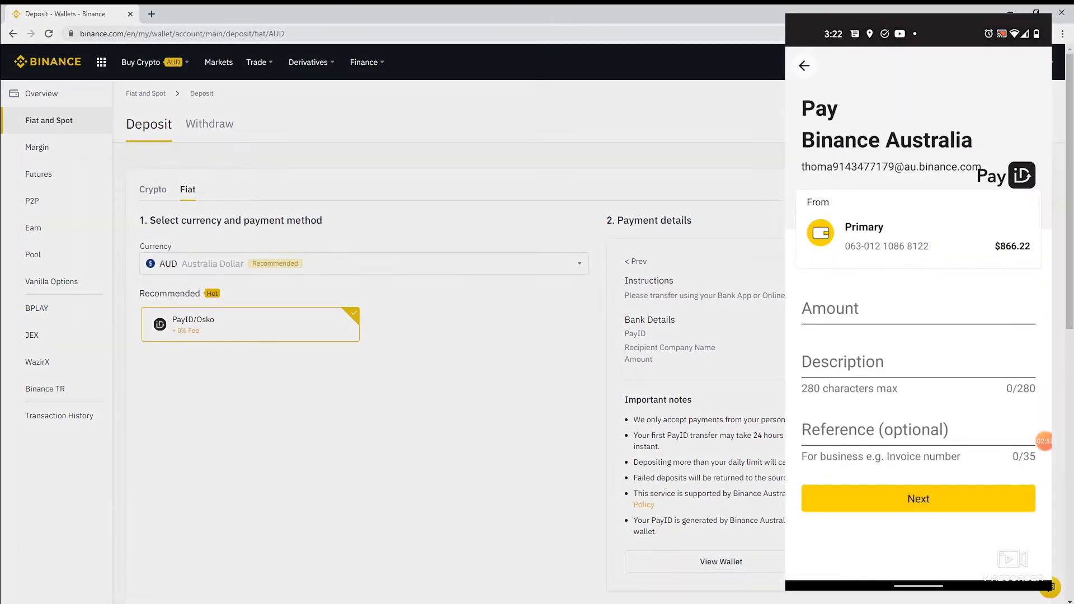
key(Tab)
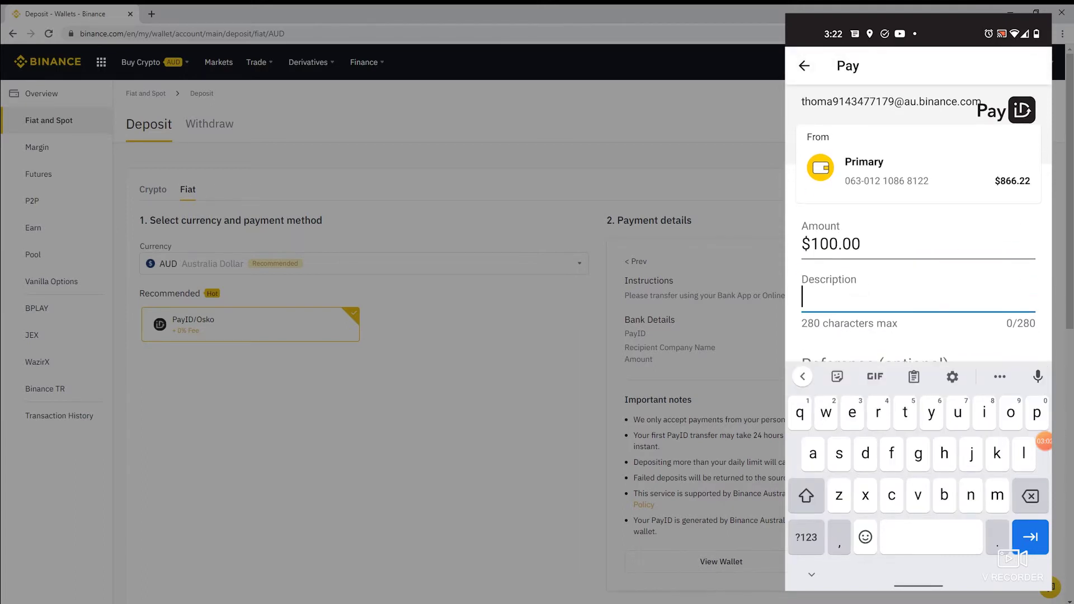
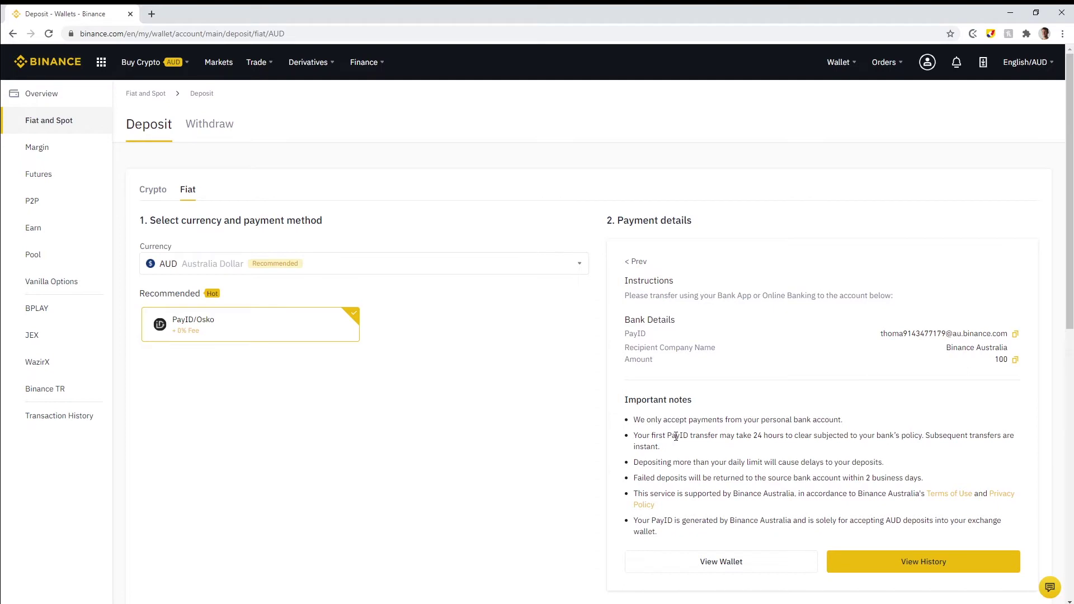
- Open the Cash tab of Transaction History from Wallet > Overview
drag(745, 438, 782, 436)
click(782, 435)
mouse_move(837, 61)
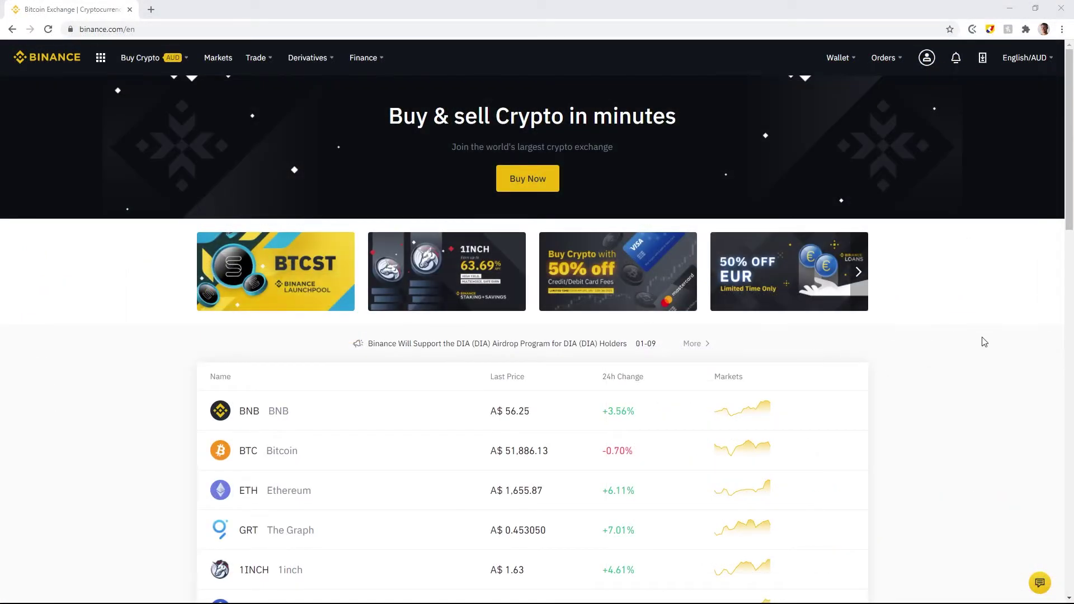
mouse_move(839, 58)
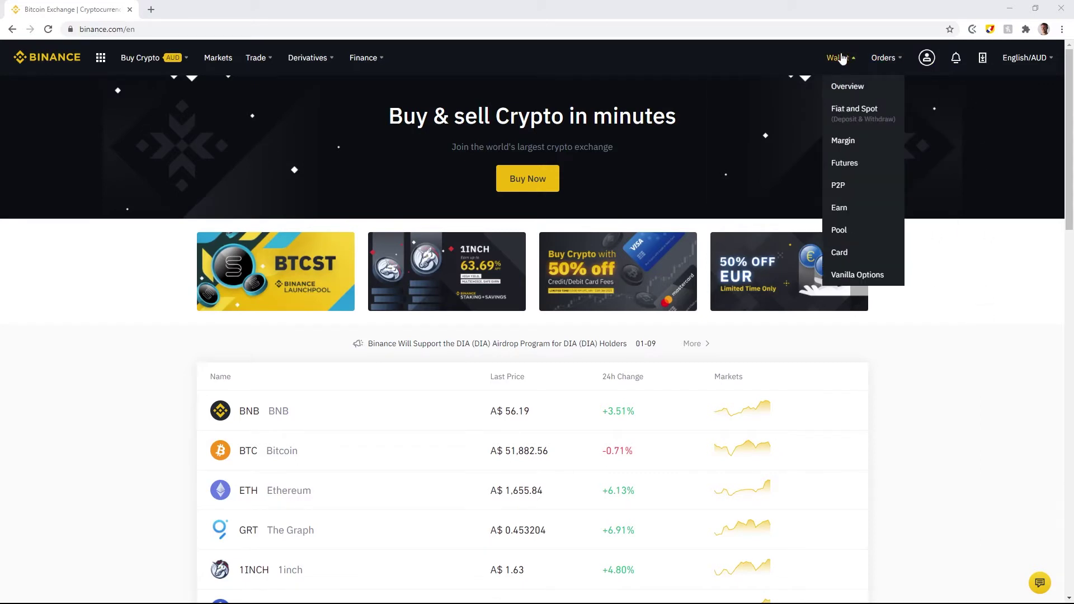
click(853, 88)
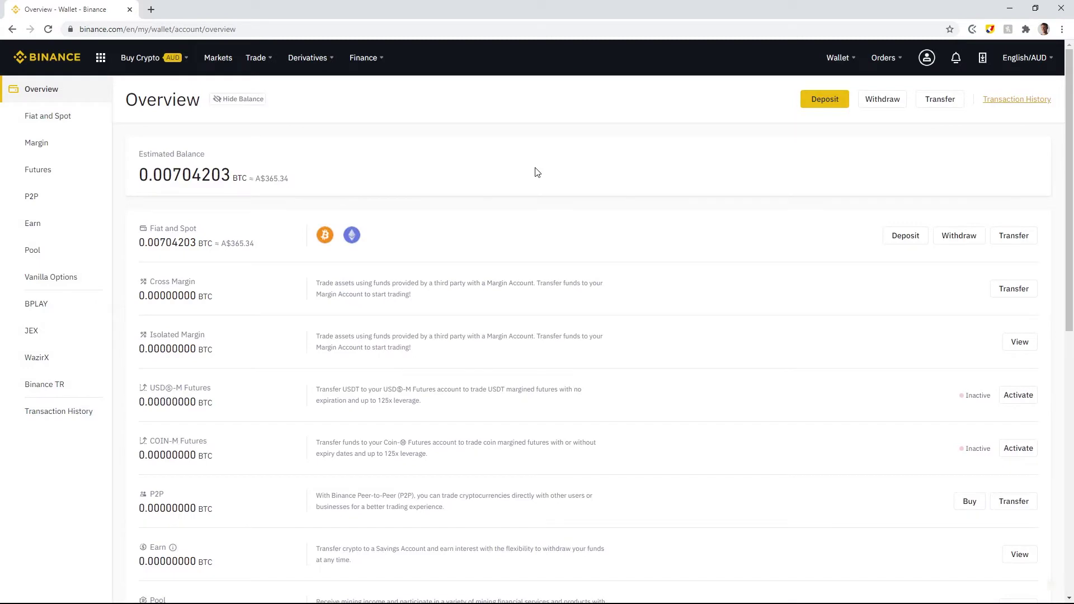
click(49, 414)
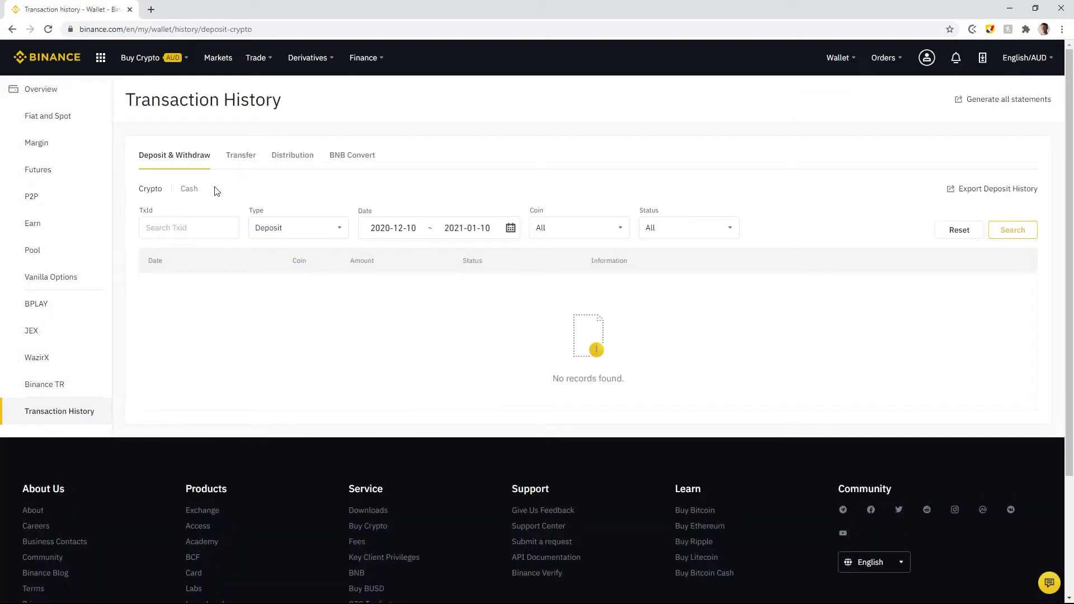
click(187, 192)
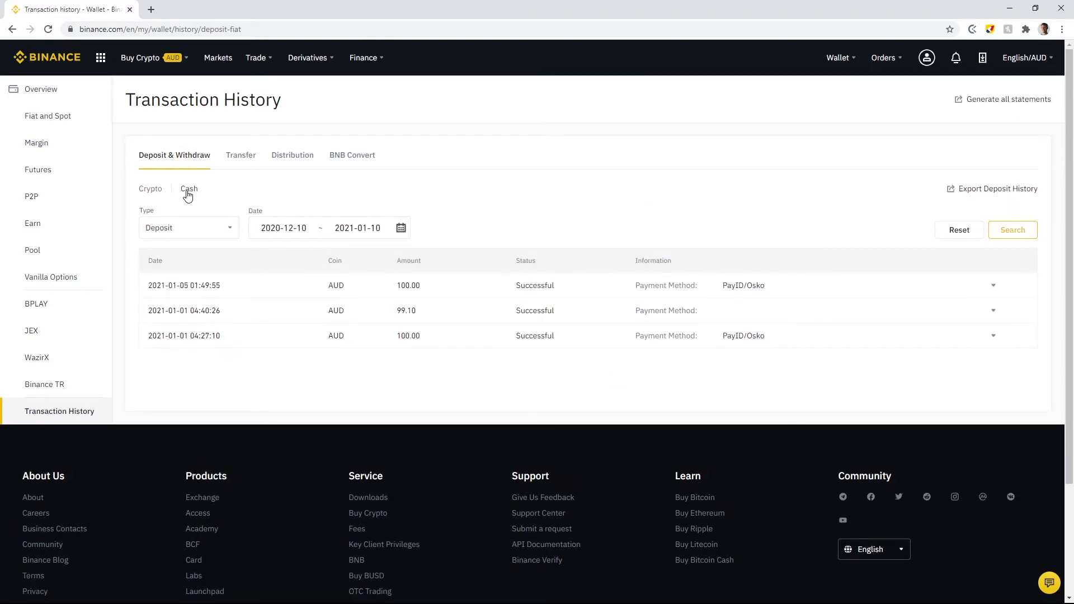
- Expand the 2021-01-05, 2021-01-01 and third deposit rows to view their details
click(435, 290)
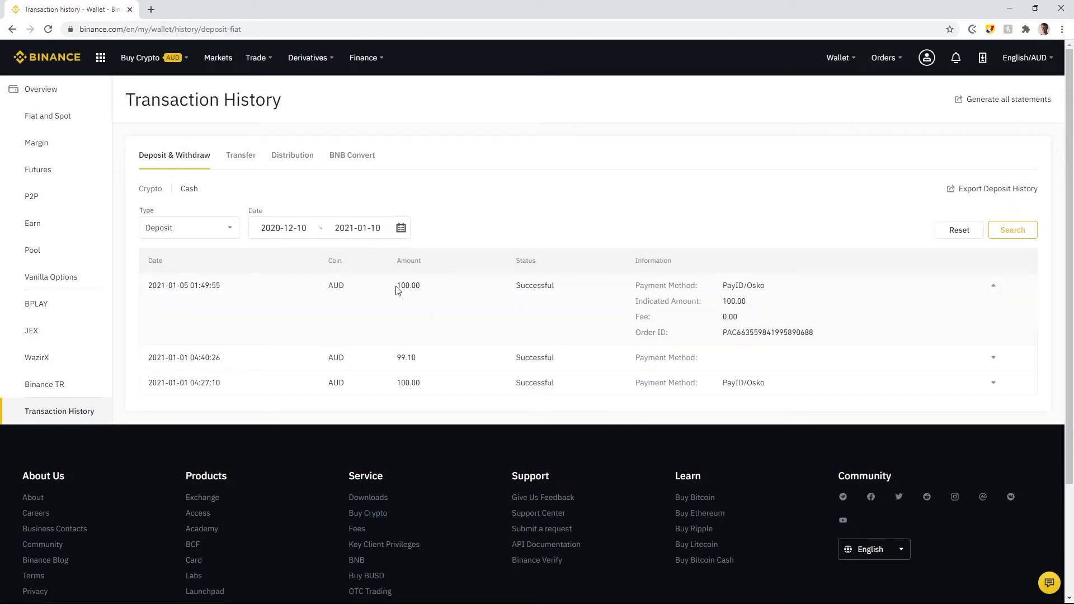
click(724, 301)
click(740, 305)
click(754, 288)
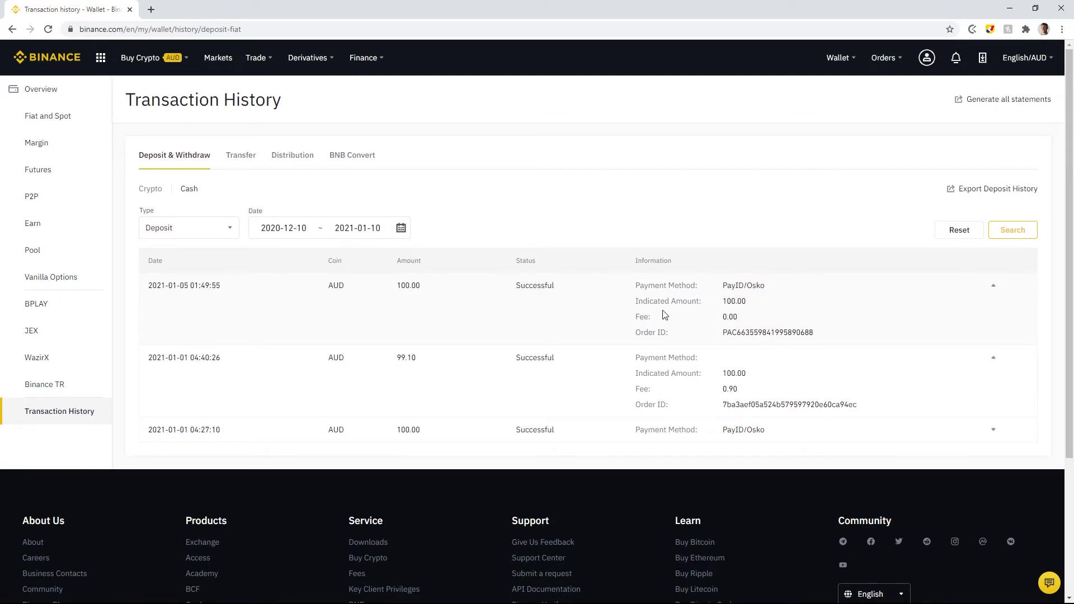
click(592, 438)
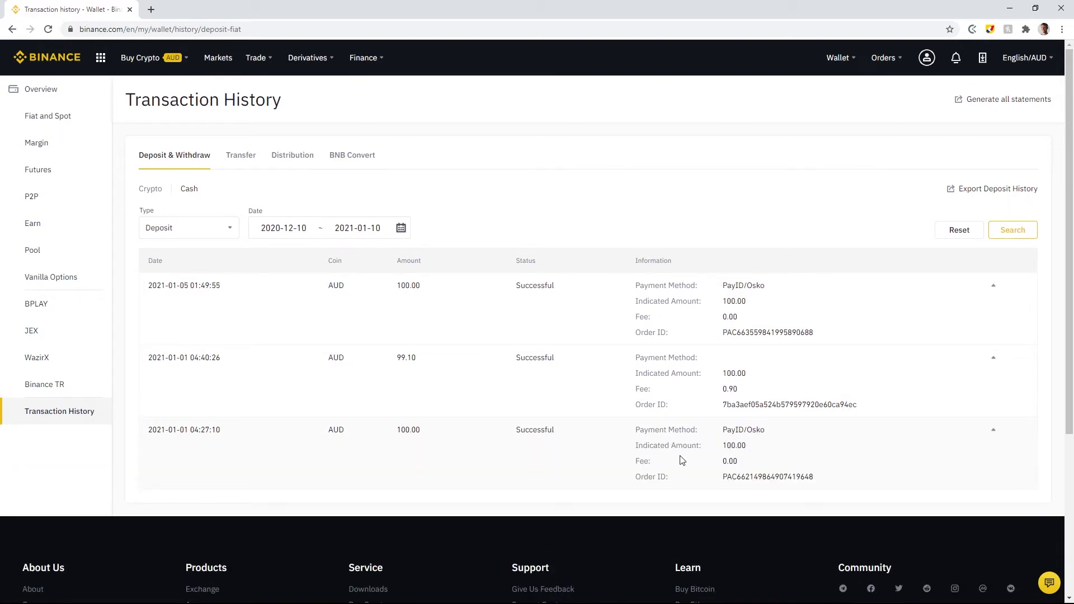
click(597, 304)
click(603, 289)
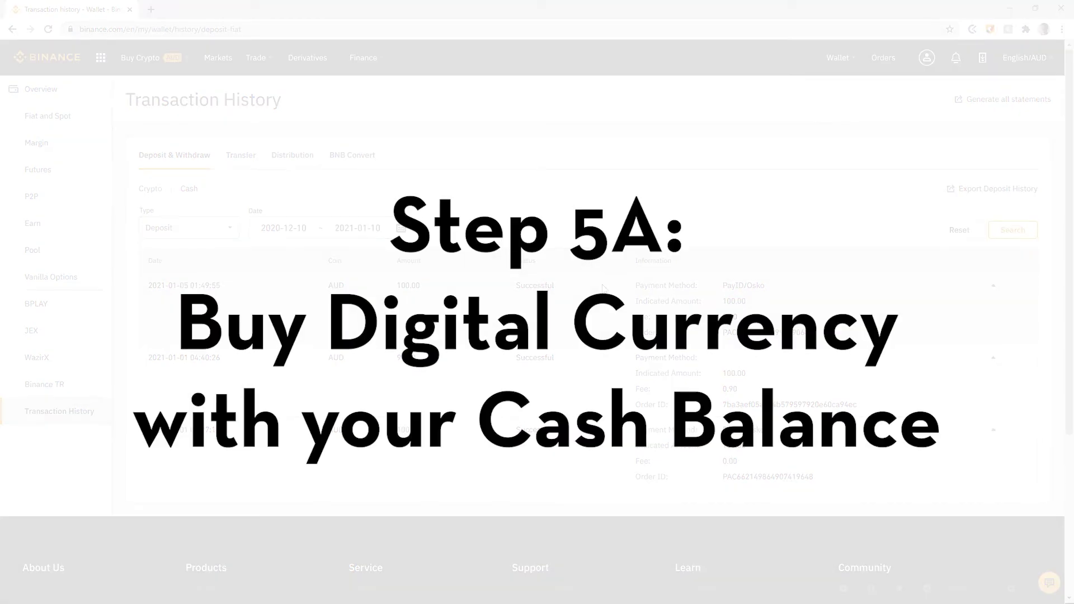
- Set up a Buy Crypto order paying 100 AUD from the cash balance for BTC, about 0.002079 BTC
mouse_move(155, 66)
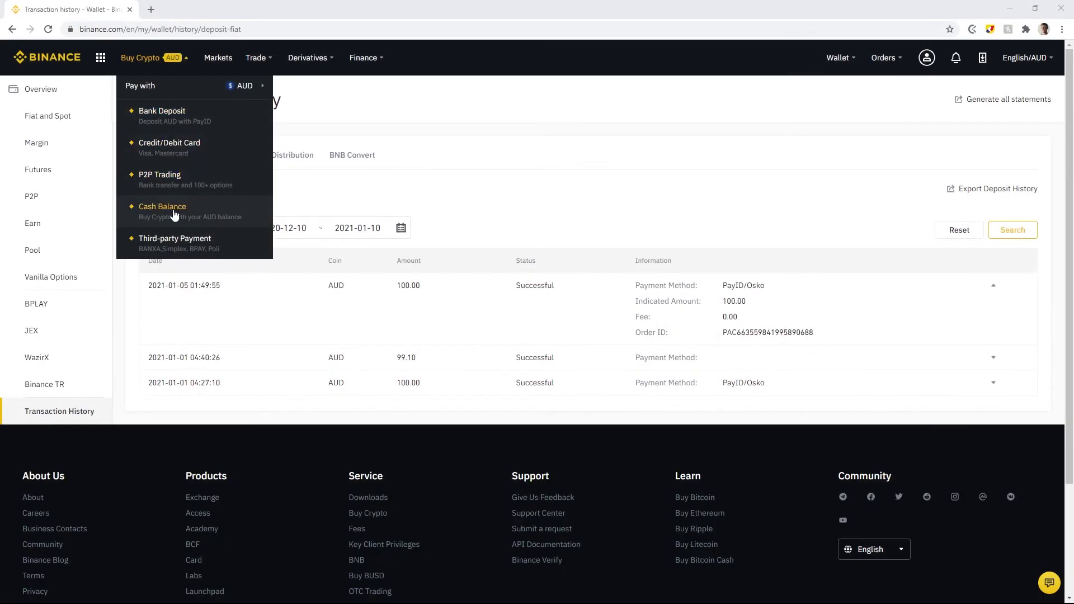
click(175, 214)
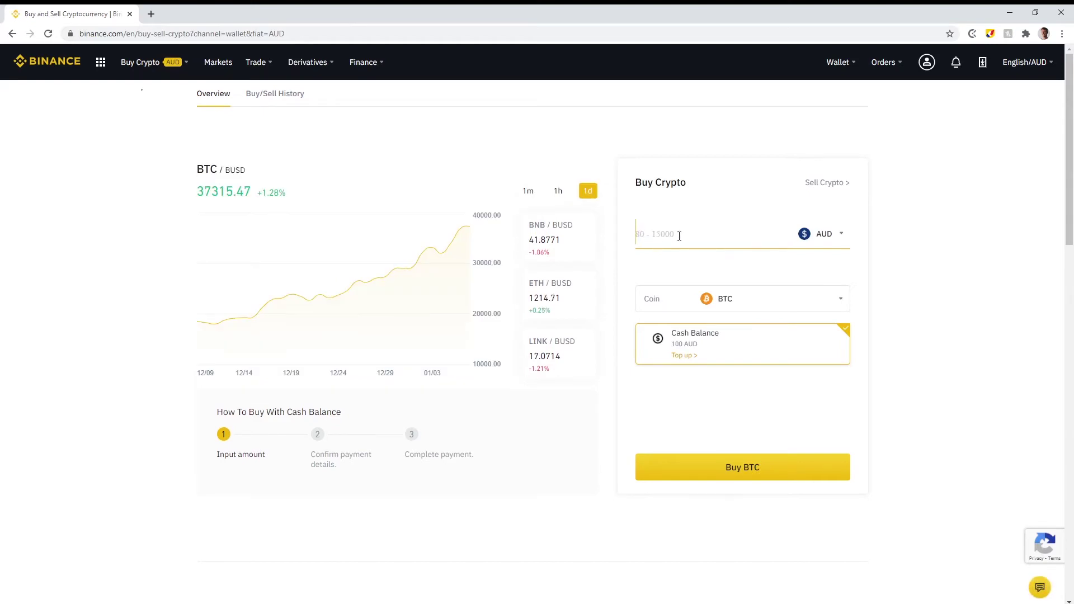
click(635, 239)
click(740, 309)
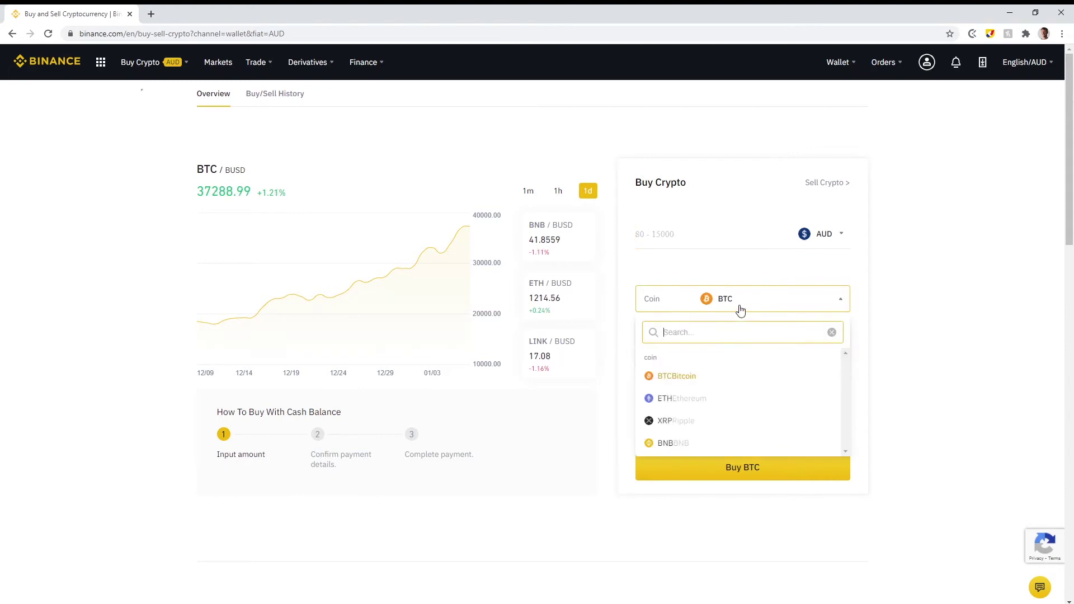
click(688, 379)
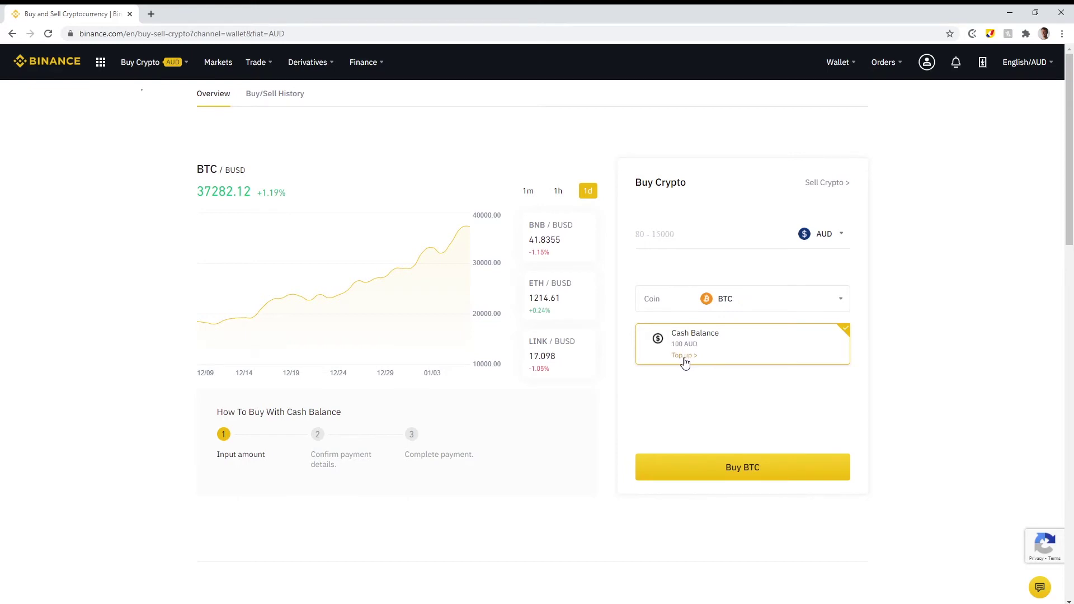
click(666, 234)
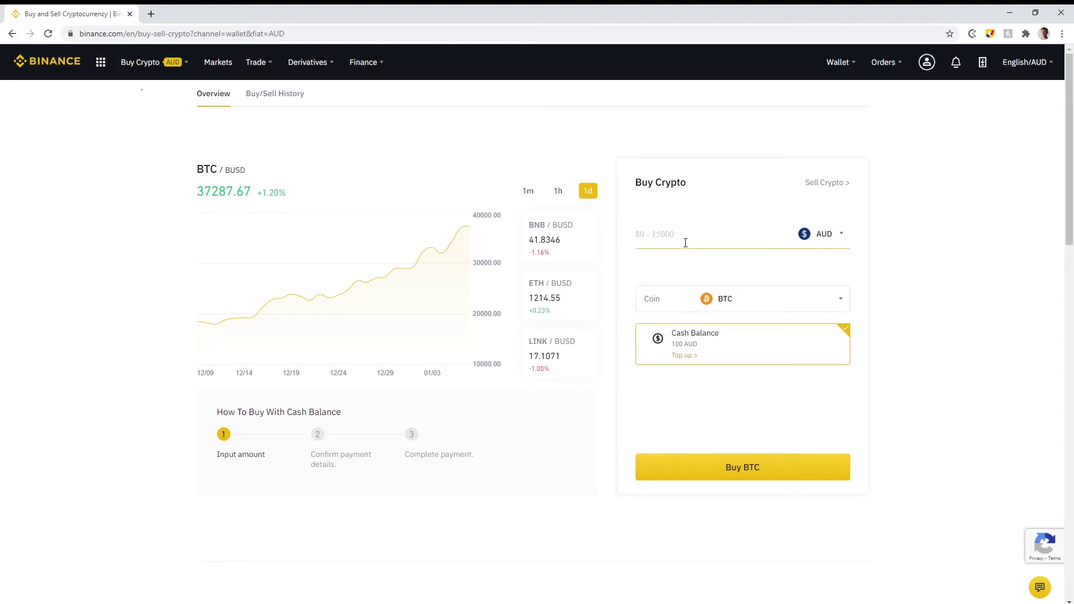
text(100)
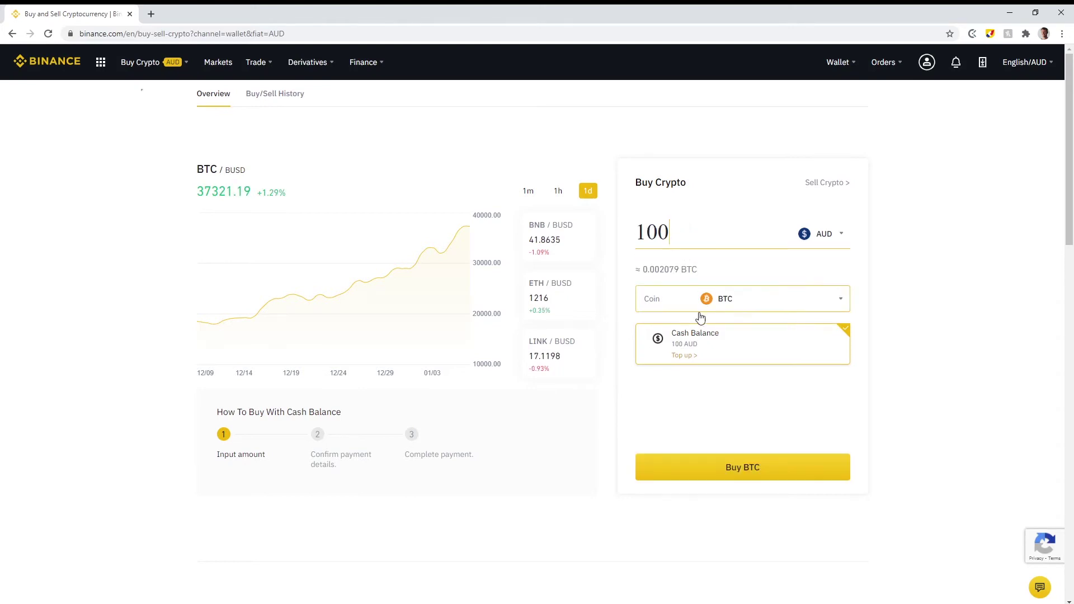
- Buy 0.002078 BTC for 100 AUD and view the BTC balance in the Spot Wallet
click(733, 473)
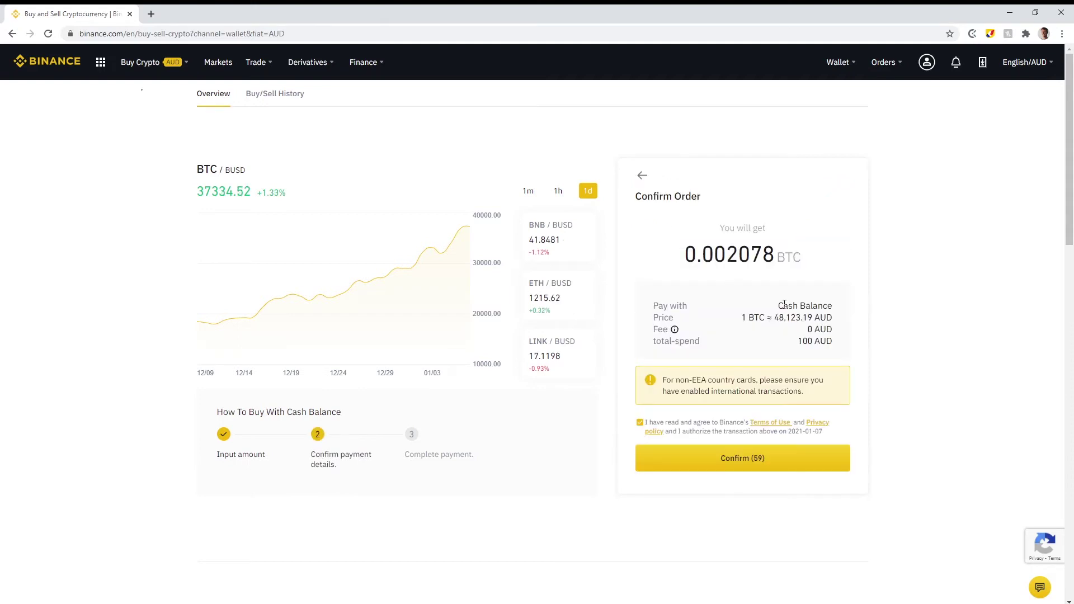
mouse_move(675, 331)
click(742, 465)
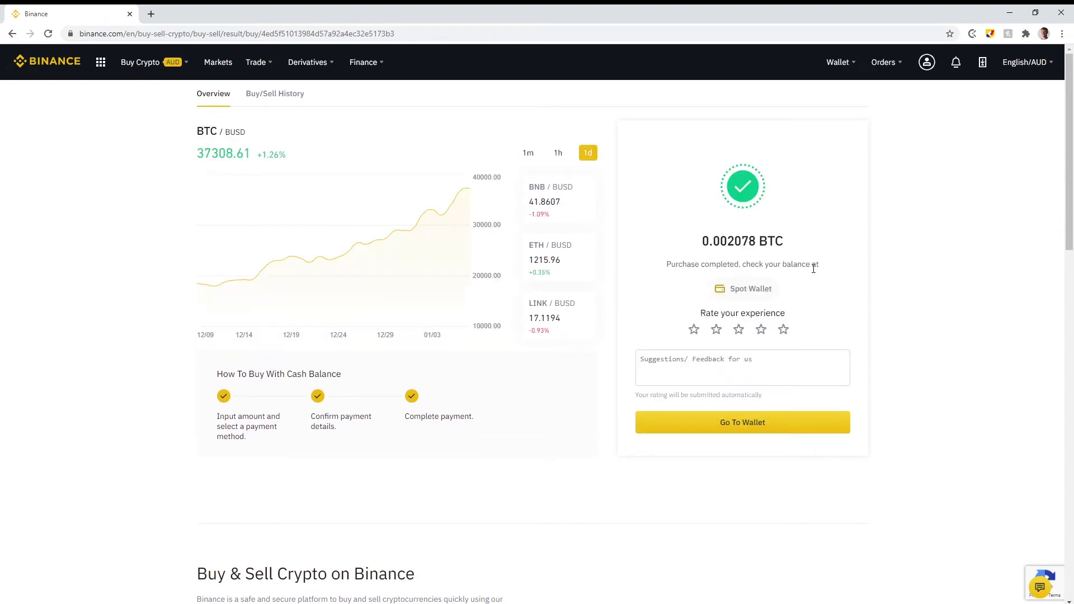
click(747, 292)
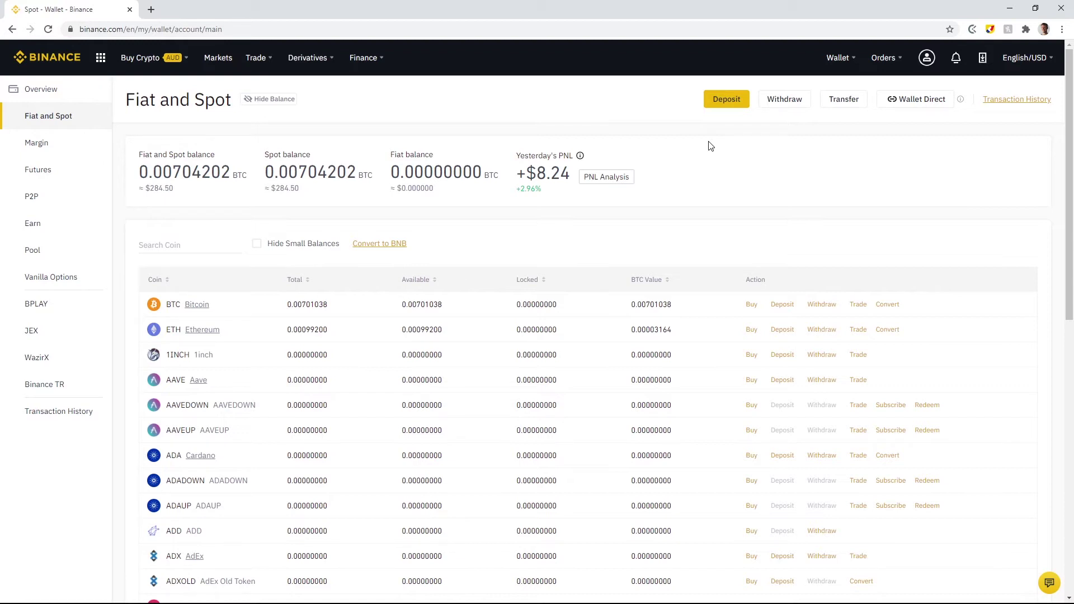
- Switch the display currency from USD to AUD, showing about A$366.65 total
mouse_move(1025, 58)
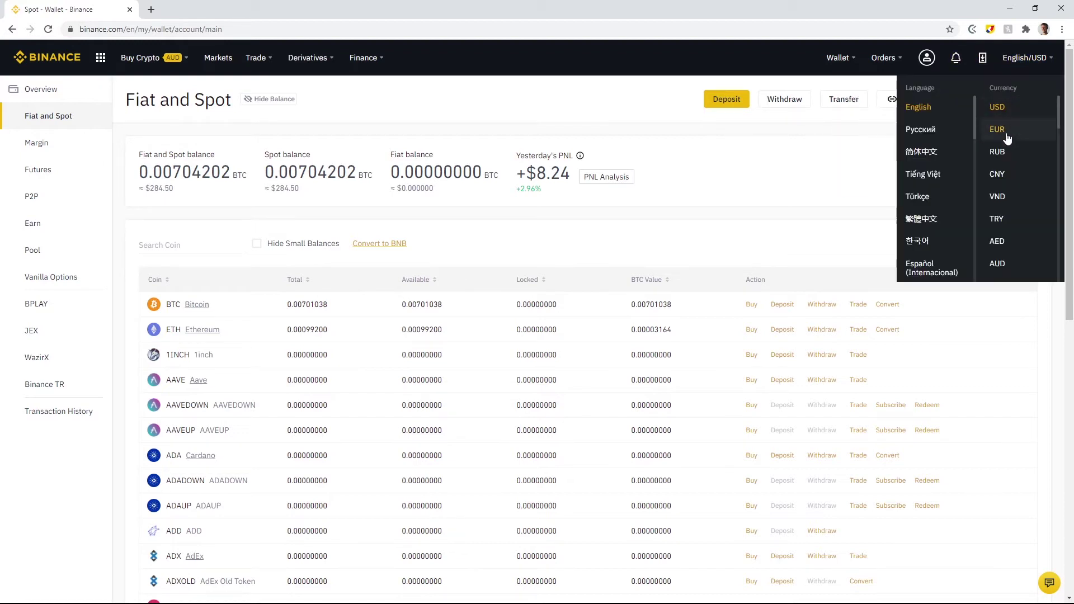
click(998, 265)
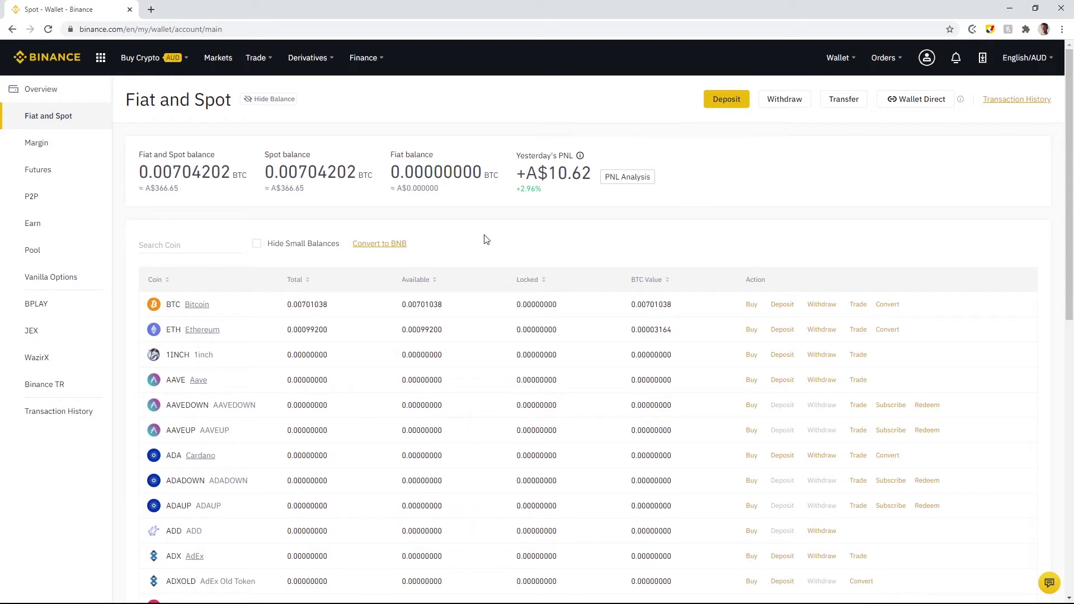
mouse_move(888, 64)
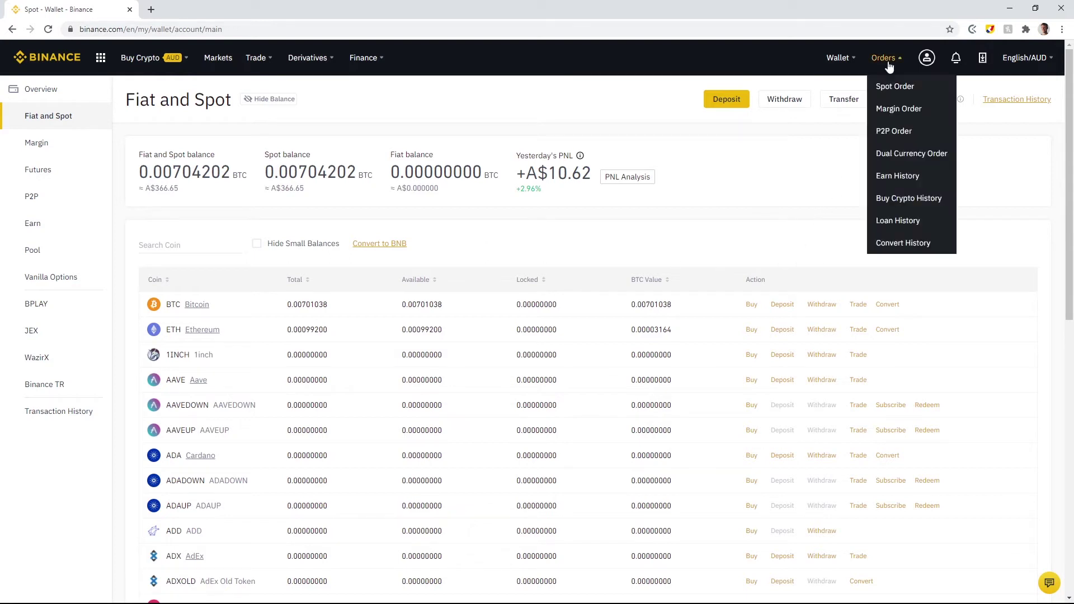
- Open Buy Crypto History to see three completed 100 AUD buys and two failed USD card attempts
click(913, 205)
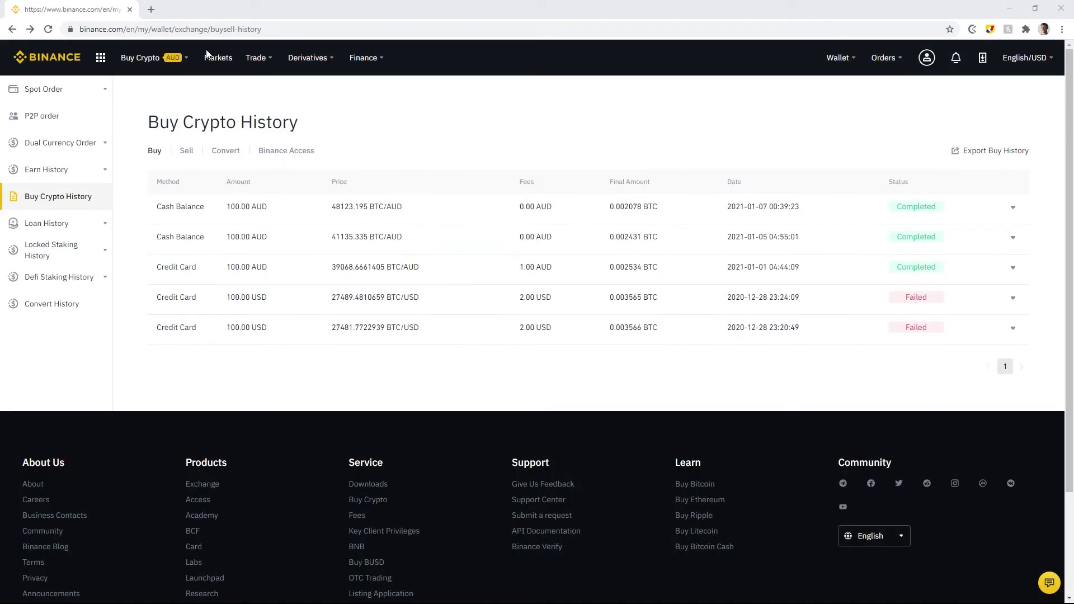
mouse_move(148, 60)
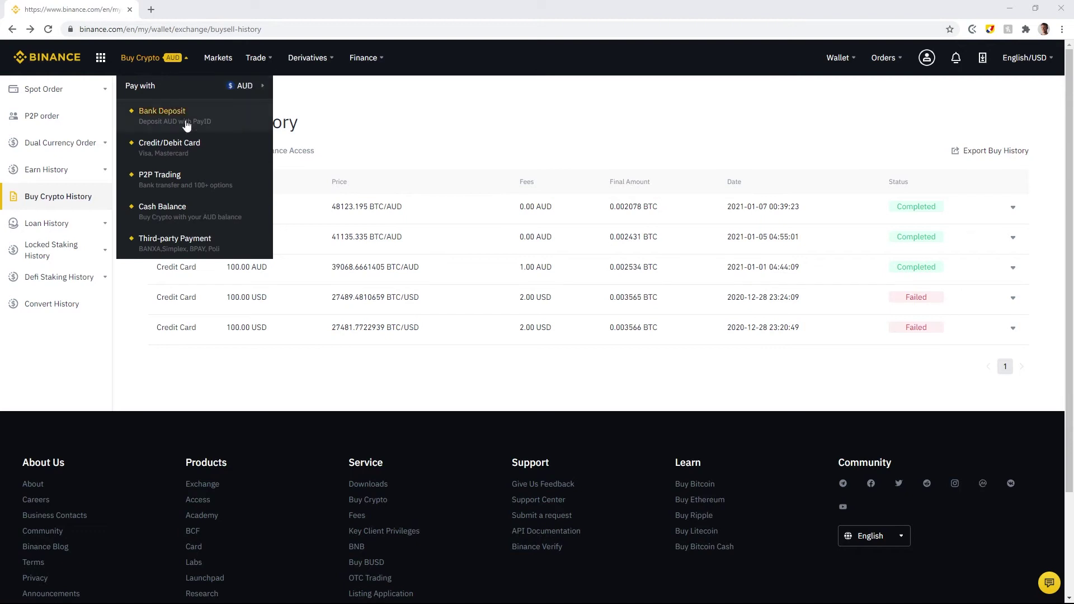
- Start a 100 AUD card purchase of BTC, reaching Confirm Order with 0.001839 BTC and 1 AUD fee
click(177, 151)
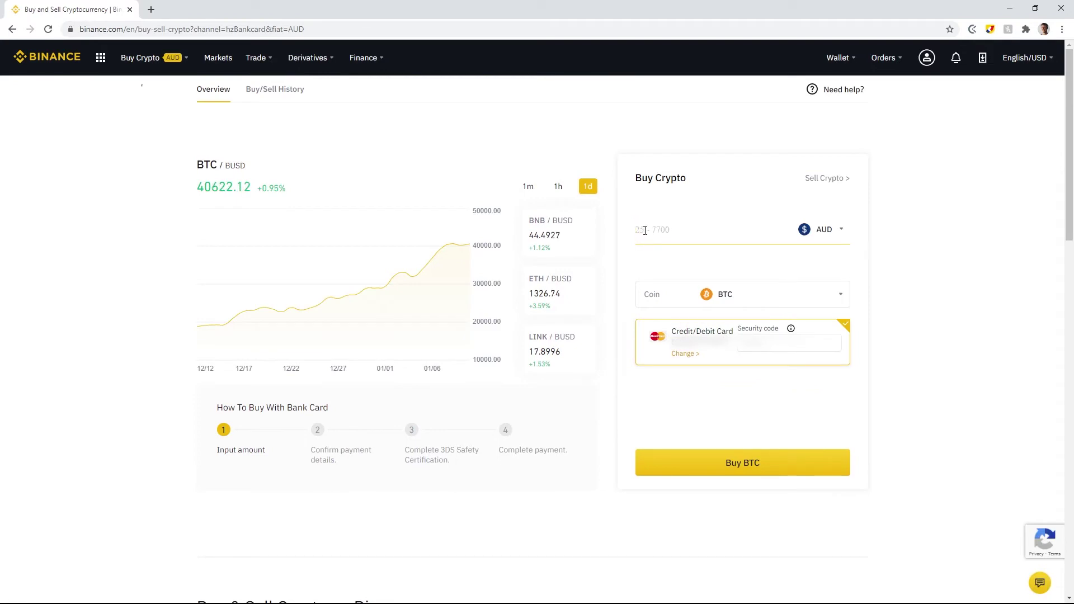
click(752, 296)
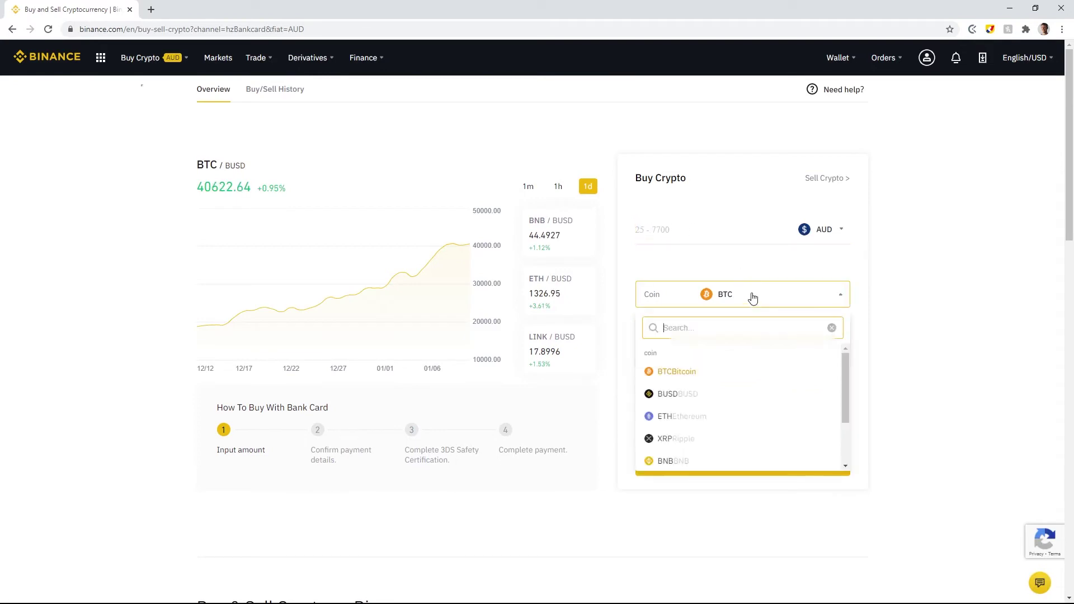
click(678, 373)
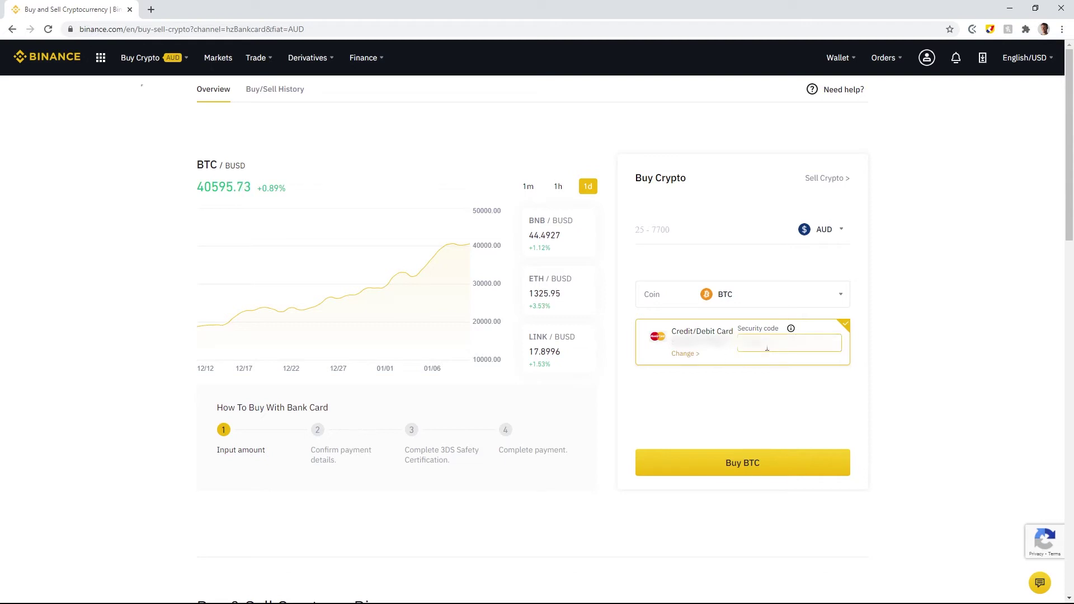
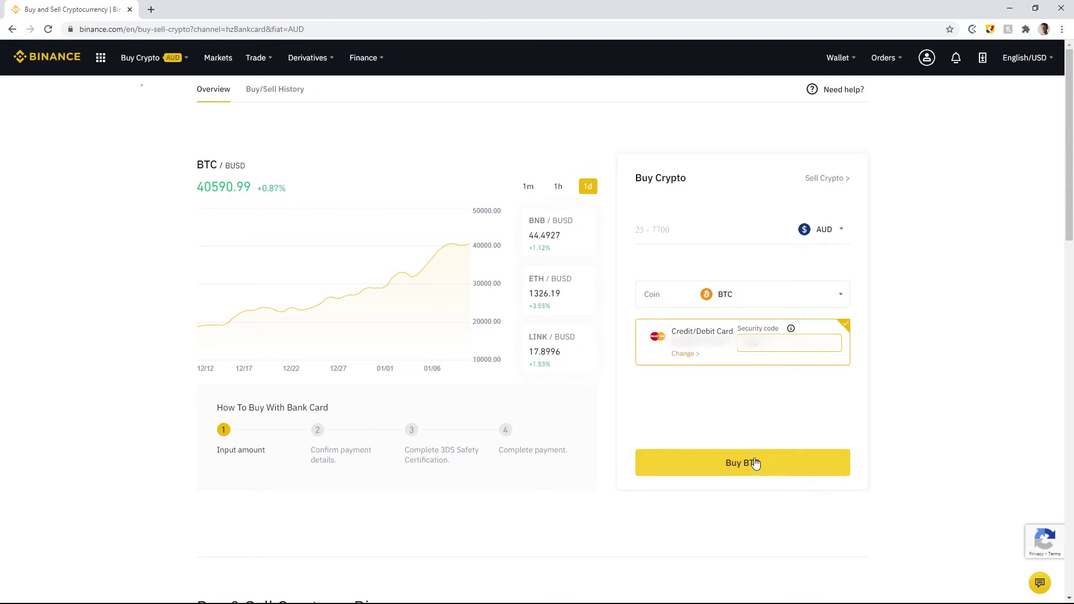
click(754, 464)
click(732, 229)
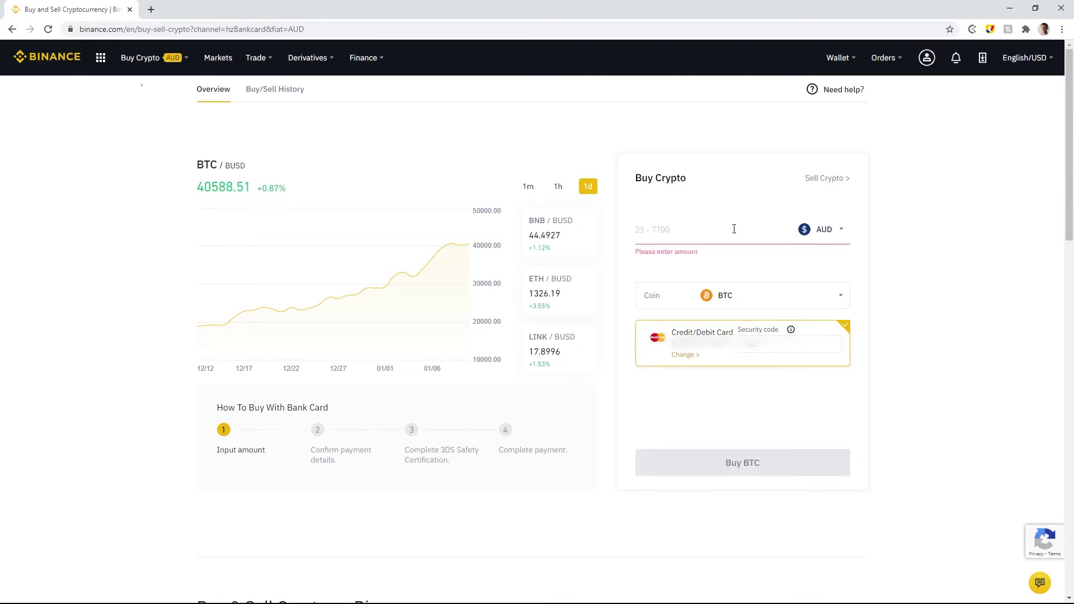
text(100)
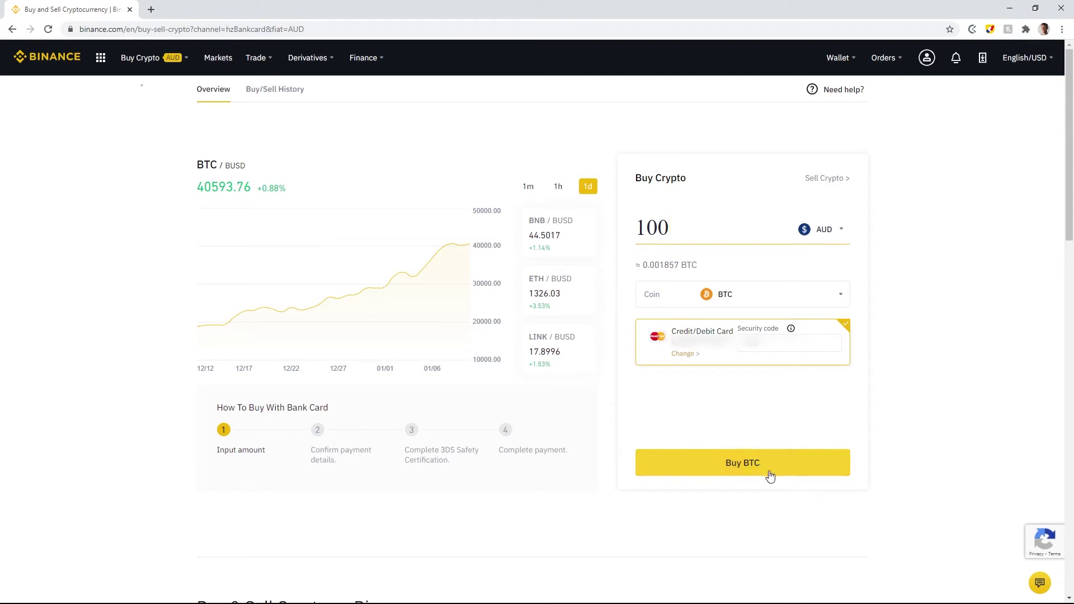
click(781, 463)
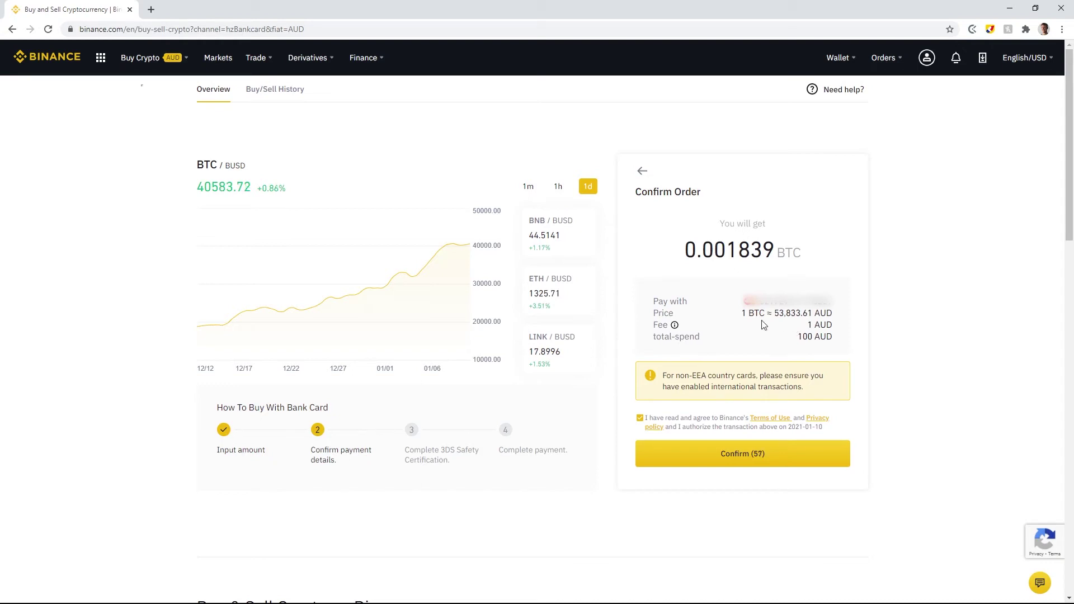
drag(806, 325, 829, 326)
click(829, 326)
mouse_move(674, 328)
double_click(647, 418)
- Reopen Buy Crypto History and expand the completed Credit Card purchase's details
mouse_move(881, 63)
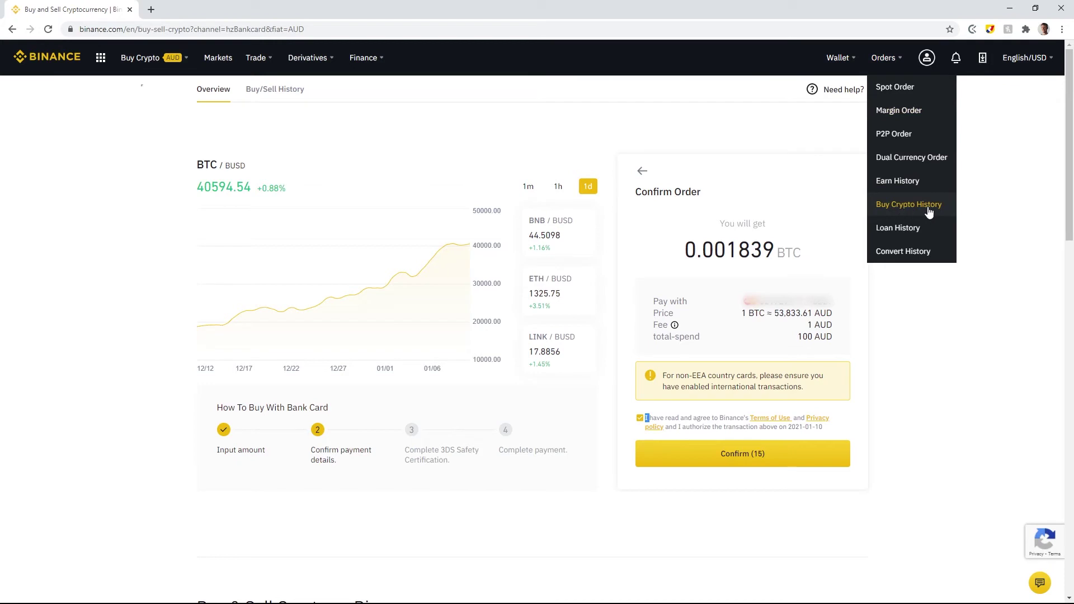
click(908, 206)
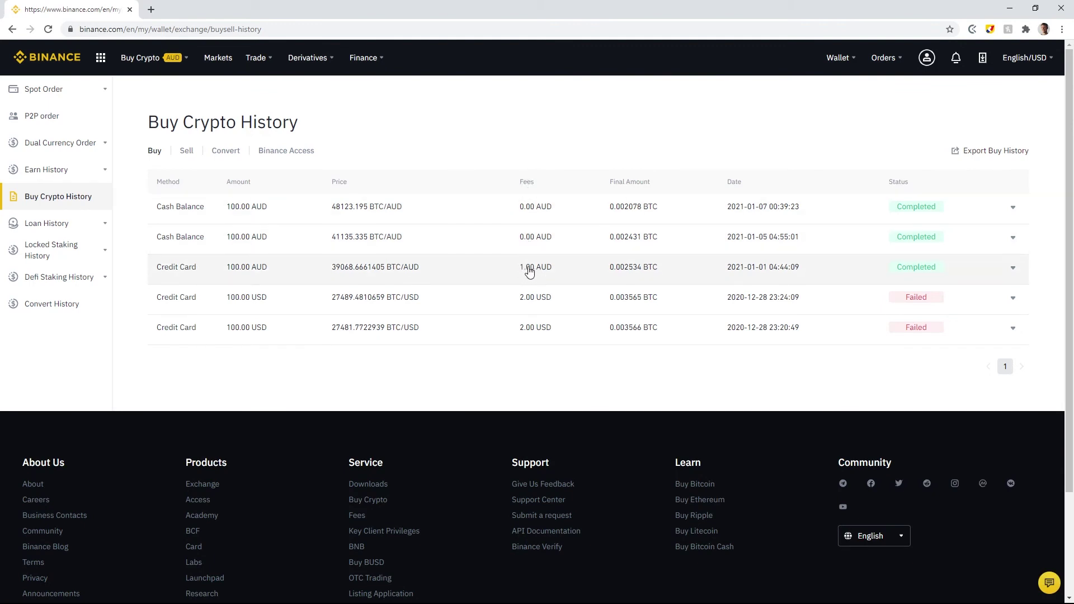
click(464, 272)
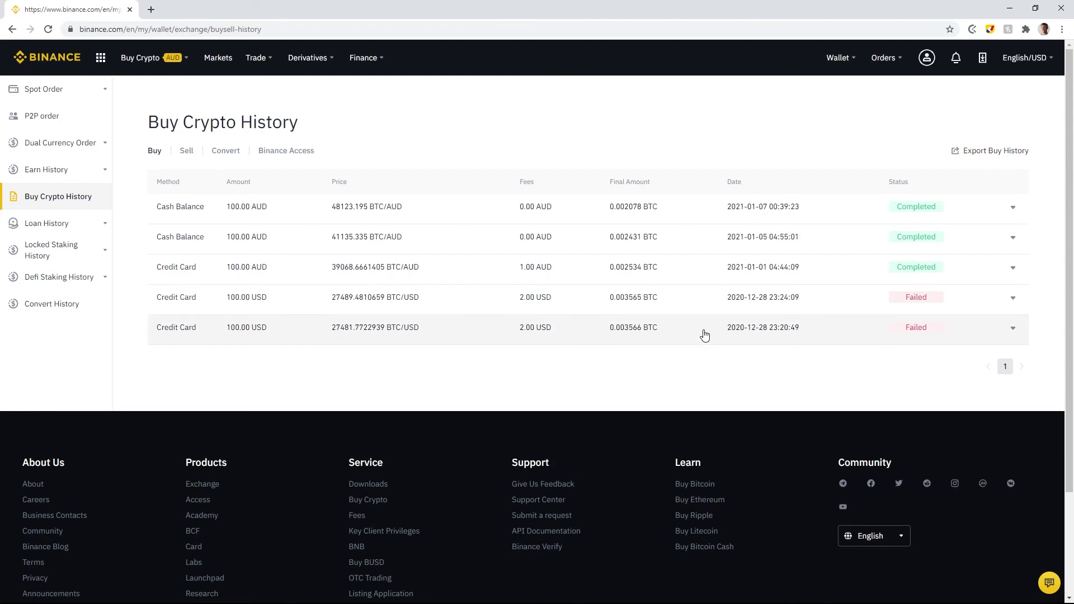
mouse_move(837, 58)
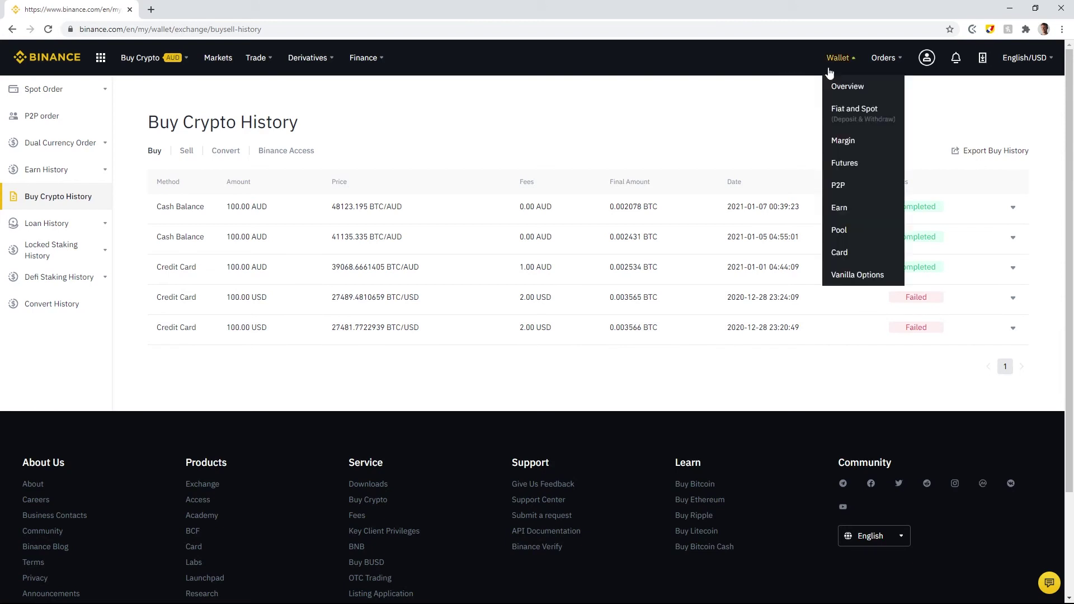
- Open the Fiat and Spot wallet and check the 0.00701038 BTC and 0.00099200 ETH balances
click(871, 111)
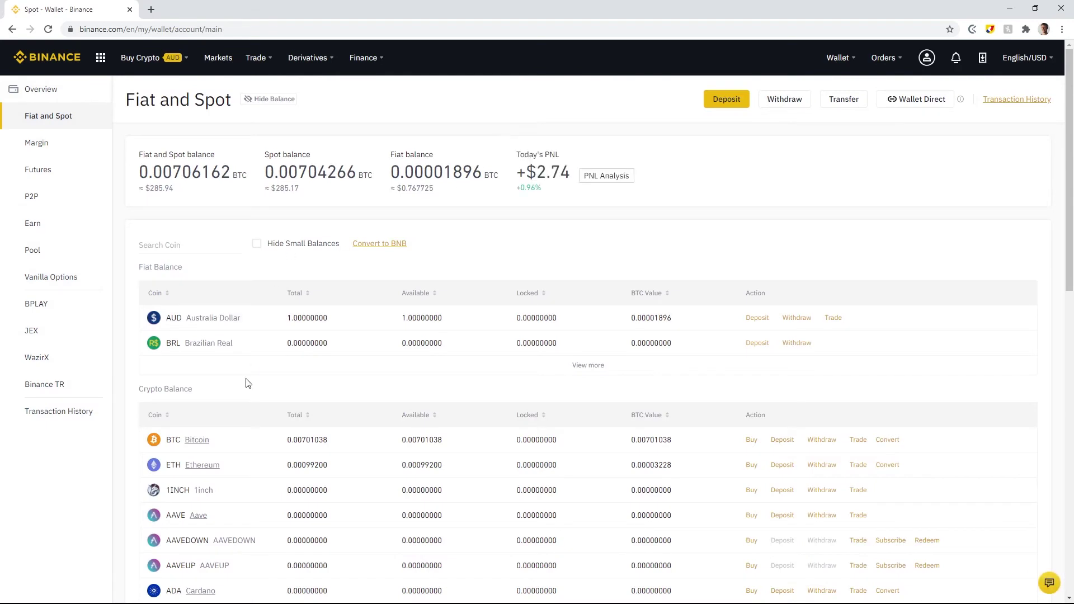
drag(287, 440, 328, 442)
click(328, 441)
drag(285, 442, 330, 472)
click(334, 445)
click(315, 467)
mouse_move(259, 58)
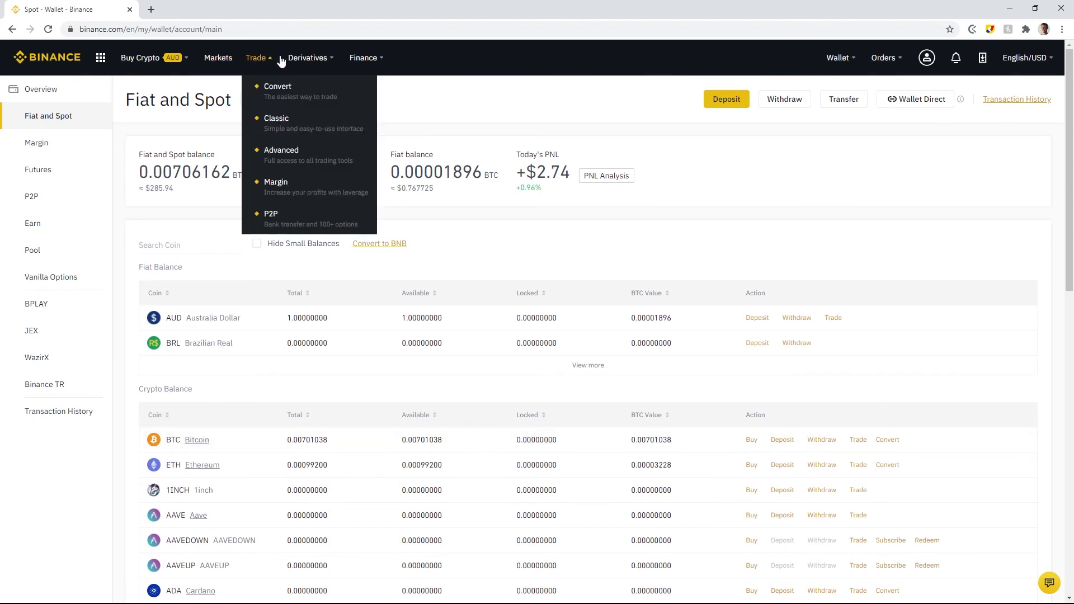
- In the Convert portal, set the conversion from BTC to ETH
click(289, 92)
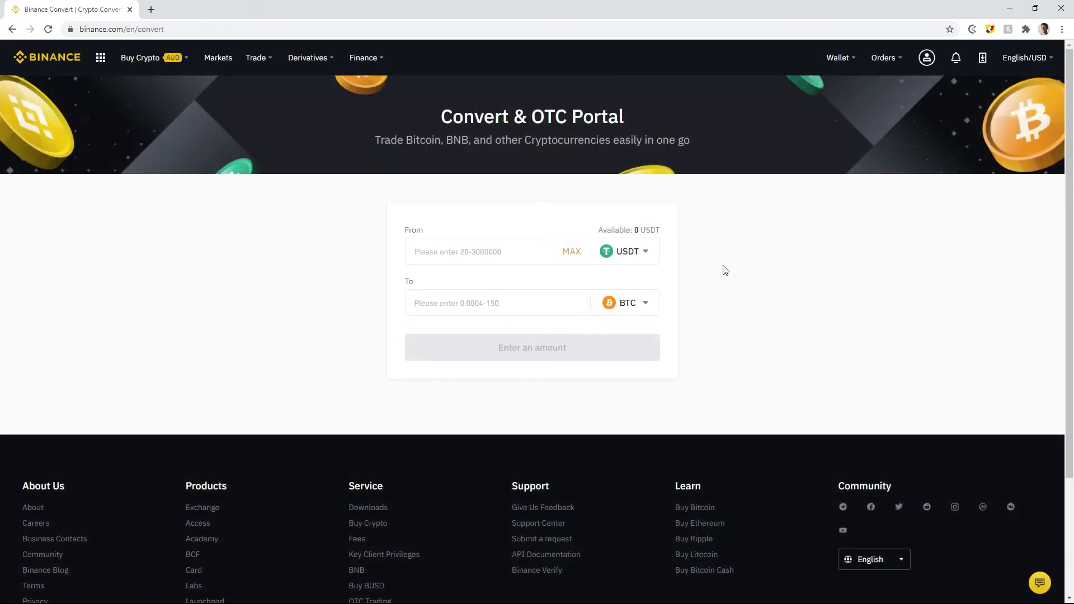
click(624, 255)
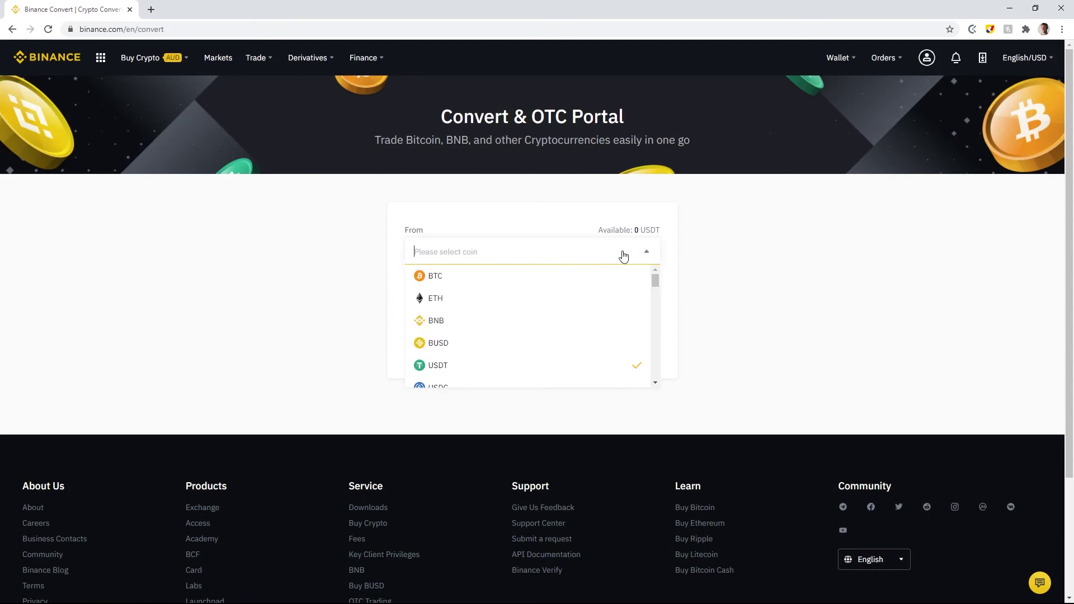
click(552, 277)
click(462, 257)
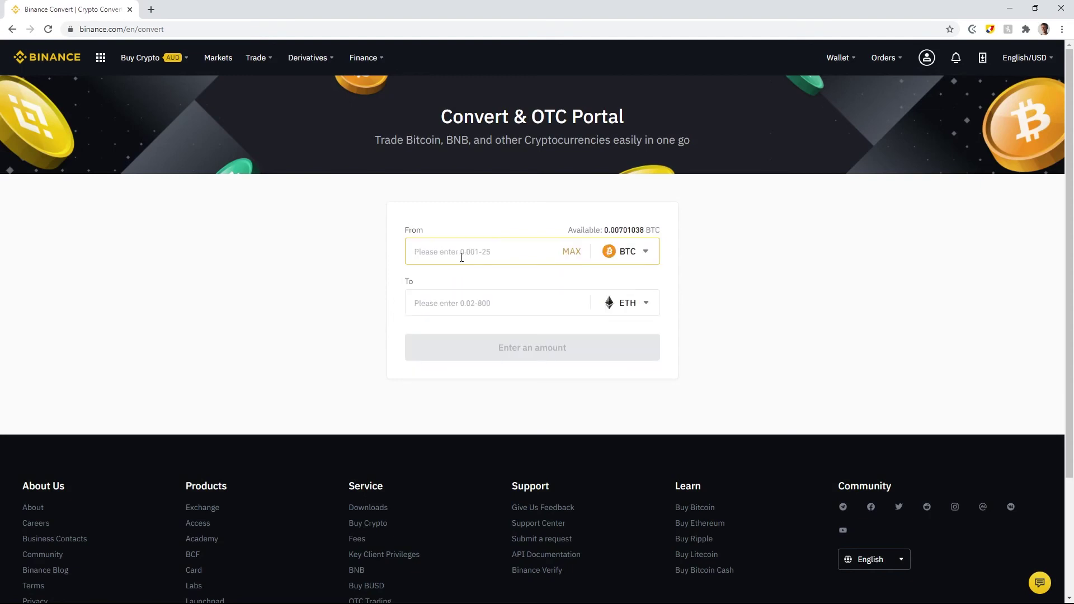
click(627, 303)
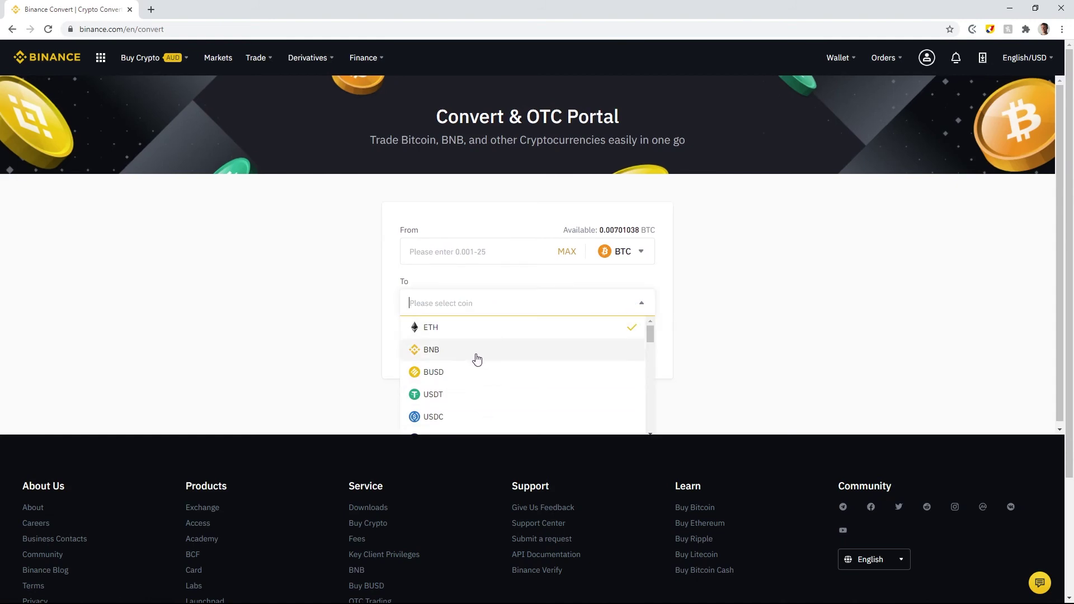
click(471, 335)
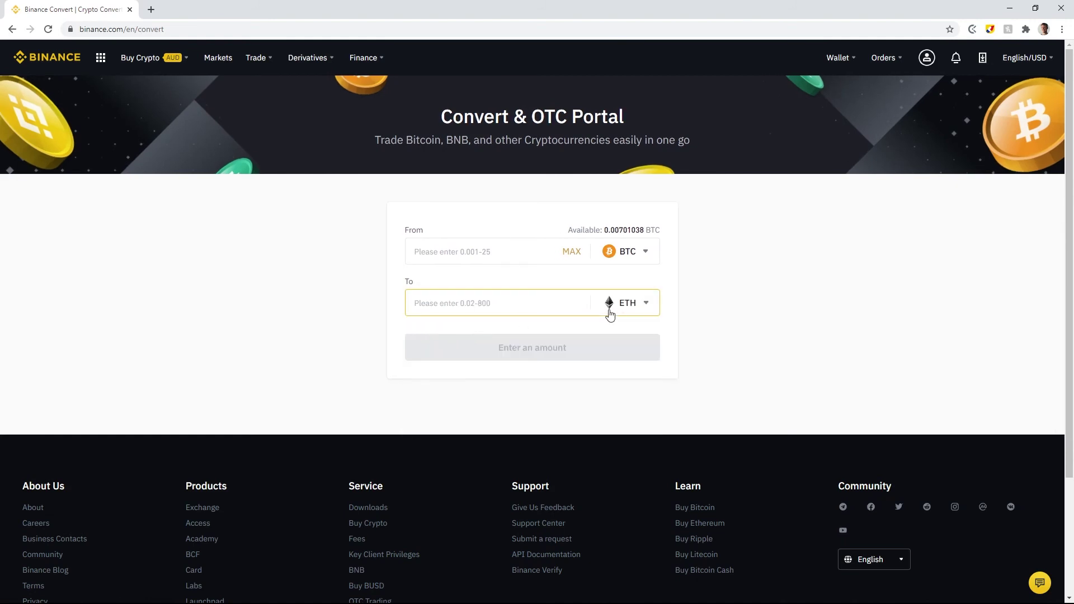
click(491, 251)
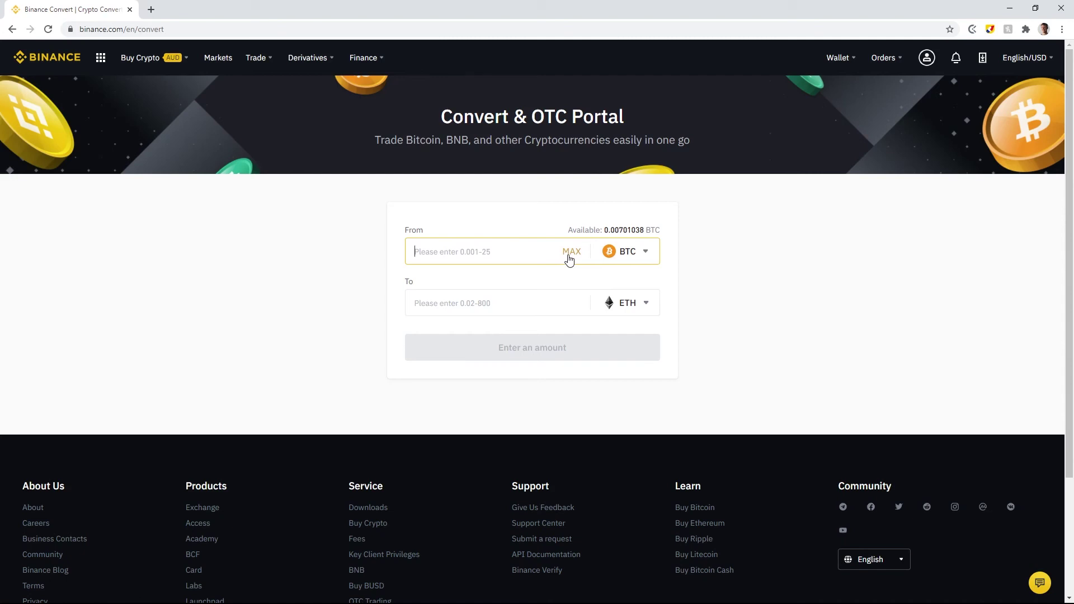
- Fill the maximum BTC, edit the amount to 0.001, and preview the conversion
click(570, 254)
click(527, 305)
click(437, 253)
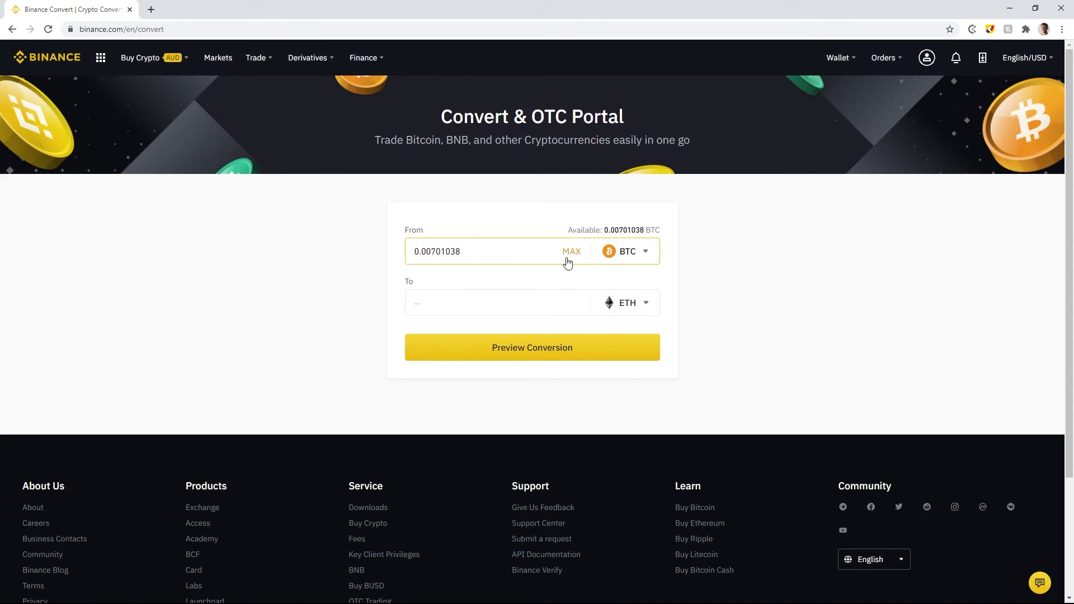
drag(431, 252, 582, 273)
text(1)
click(720, 304)
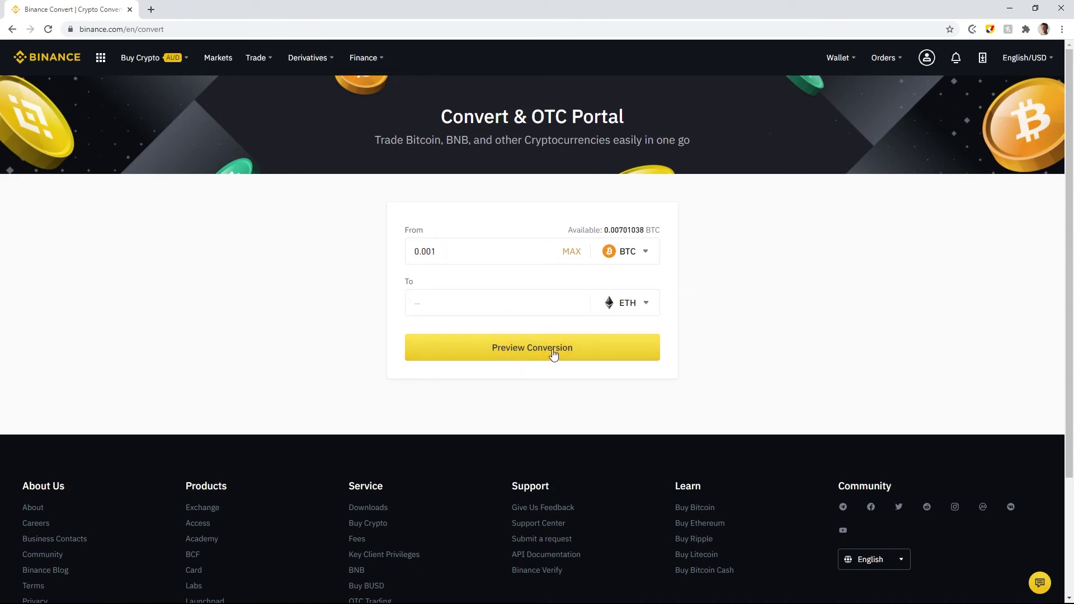
click(522, 353)
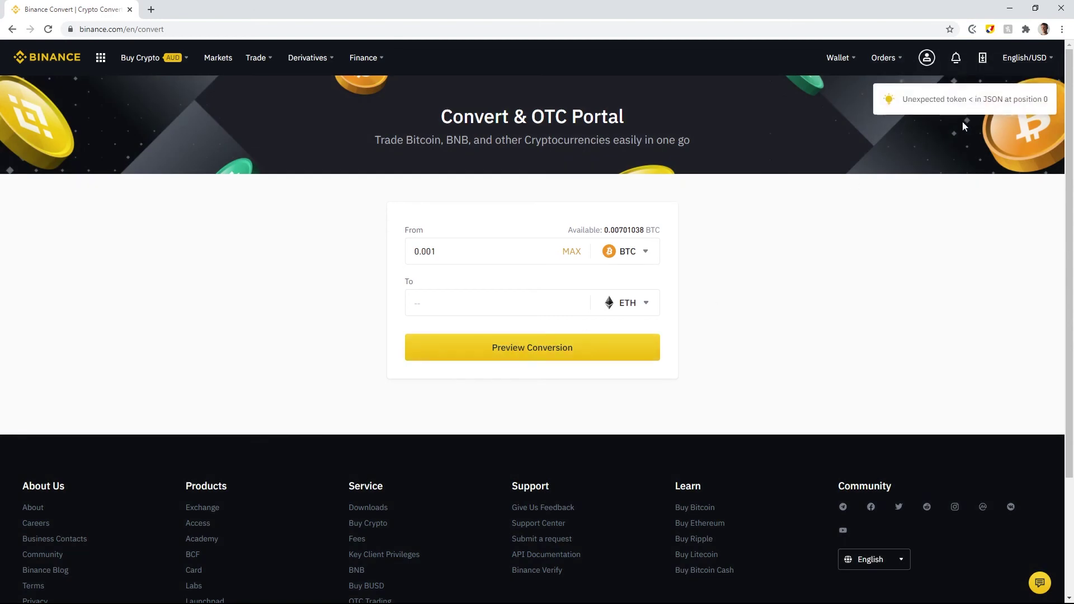
- Refresh the expired quote and convert 0.001 BTC at 1 BTC = 30.66901 ETH
click(568, 355)
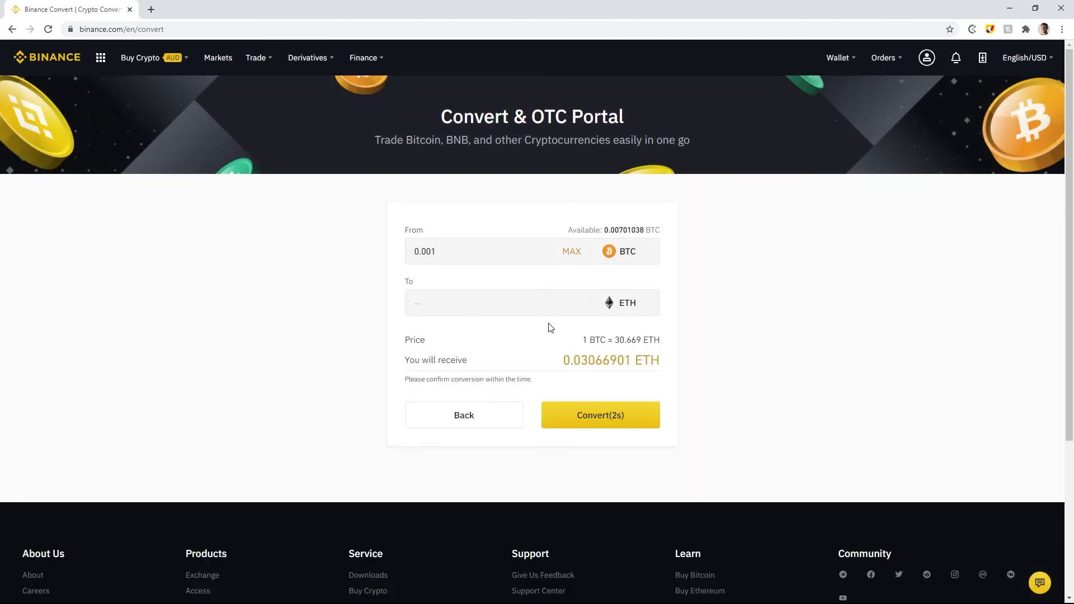
drag(583, 343, 655, 343)
click(714, 349)
drag(406, 380, 523, 379)
click(522, 378)
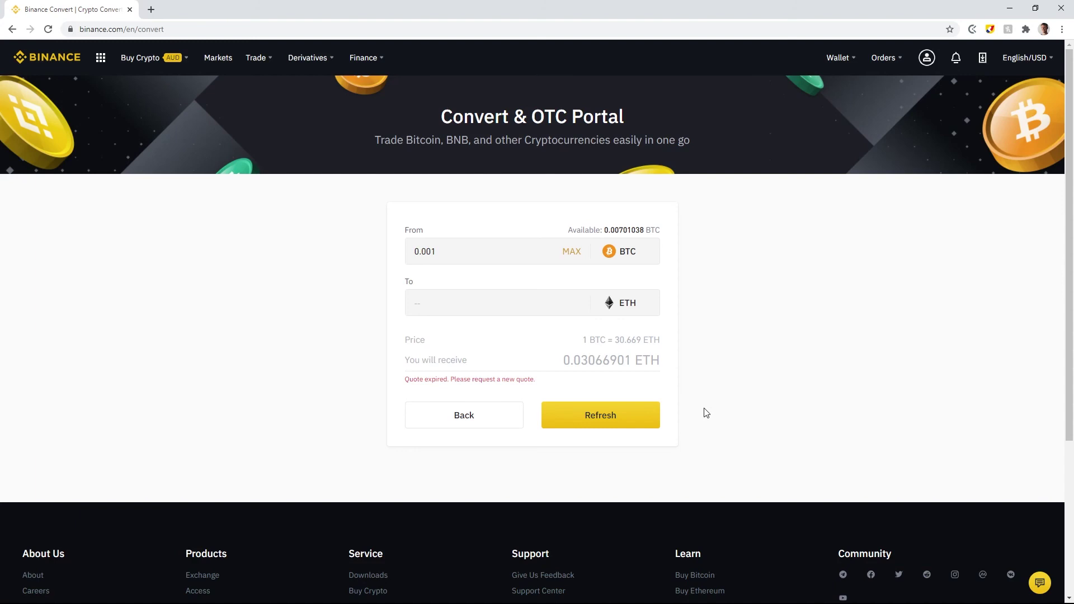
click(593, 412)
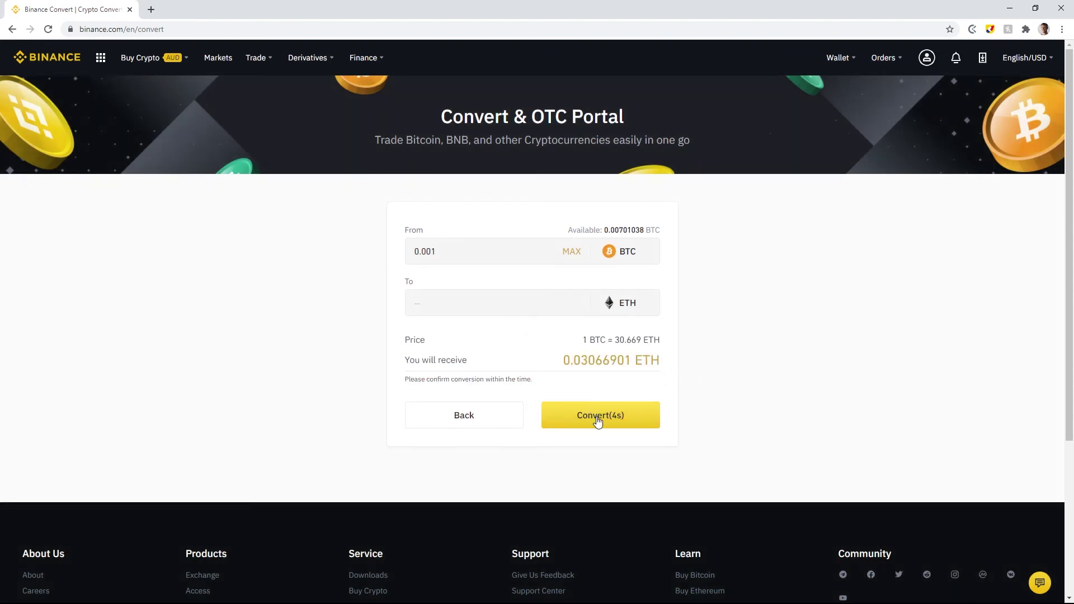
click(597, 419)
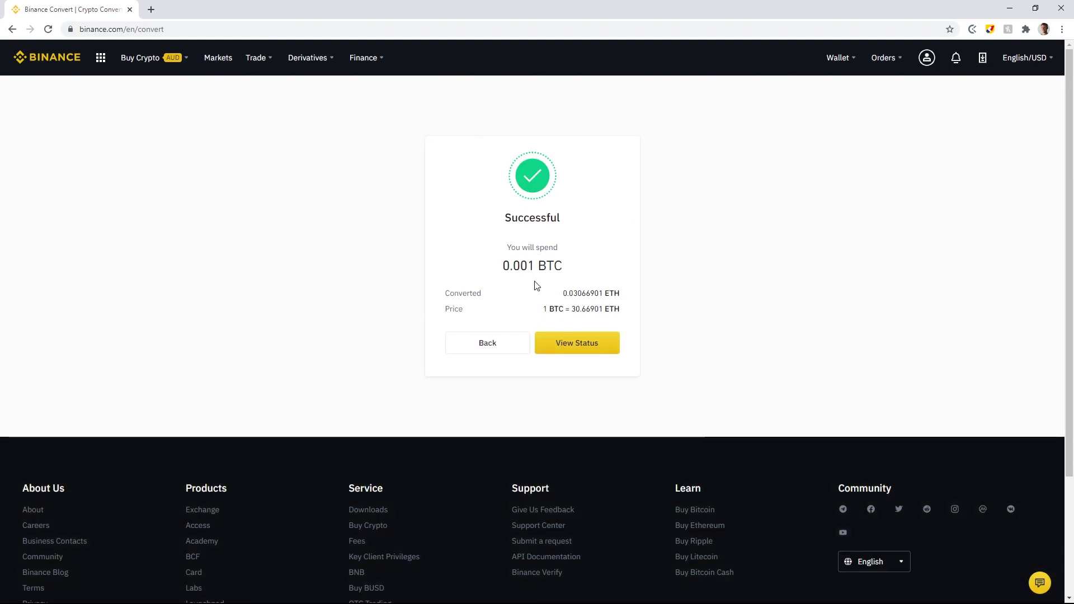
- View the conversion status and check the BTC/ETH pair and 0.001 BTC amount
click(562, 344)
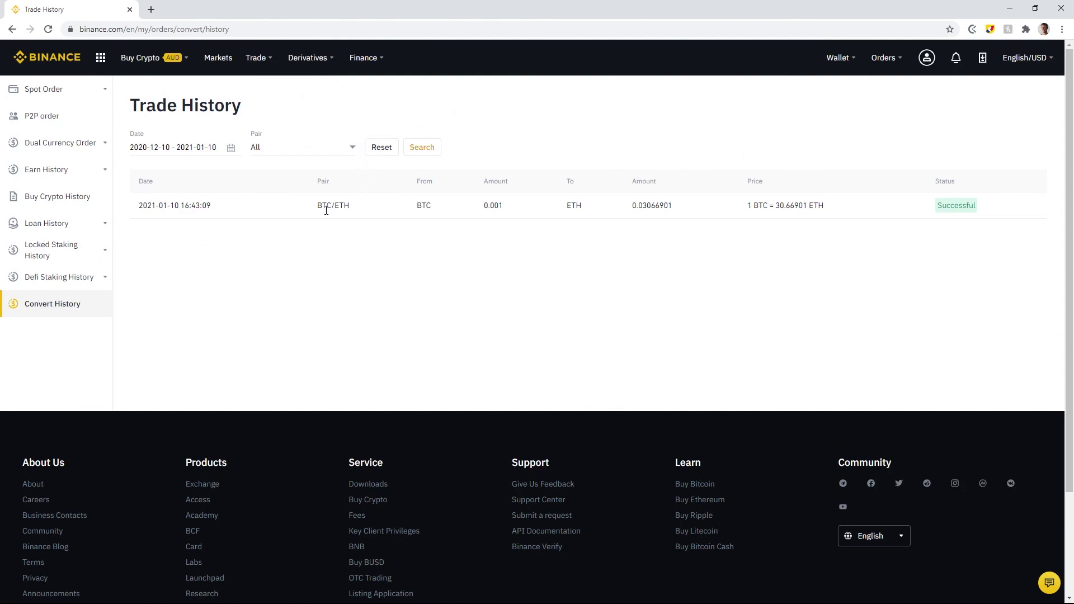
drag(319, 207, 348, 206)
click(348, 206)
double_click(344, 206)
click(430, 208)
double_click(498, 207)
click(503, 206)
- Check the received 0.03066901 ETH and the 1 BTC = 30.66901 ETH price in the record
double_click(571, 208)
click(577, 206)
drag(636, 206, 677, 208)
click(675, 208)
click(755, 216)
drag(745, 207, 851, 216)
click(851, 216)
- Show conversions on the Convert tab of Buy Crypto History
mouse_move(882, 60)
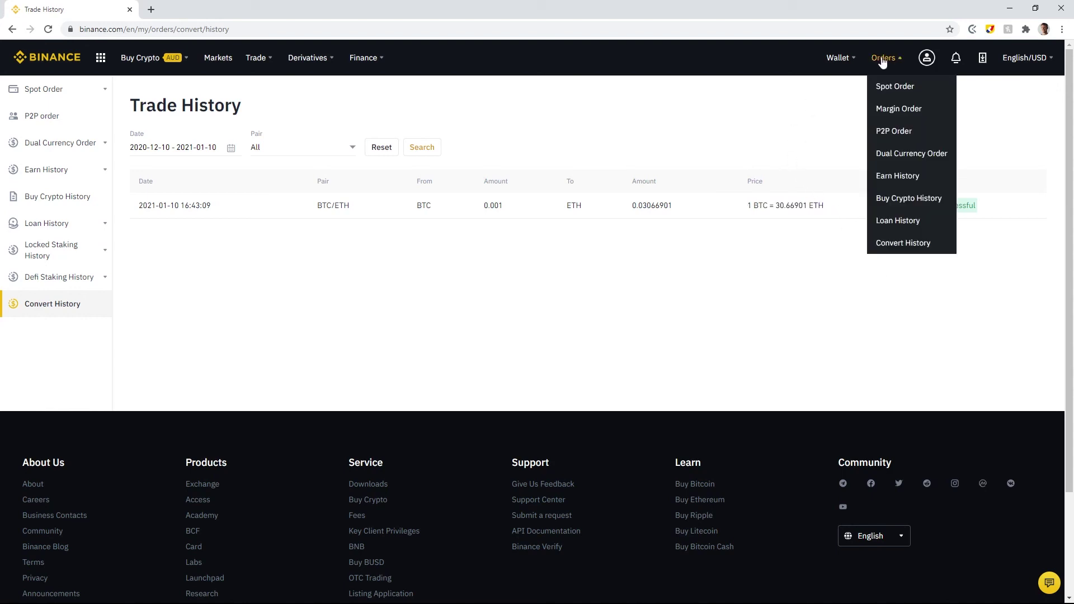
click(897, 202)
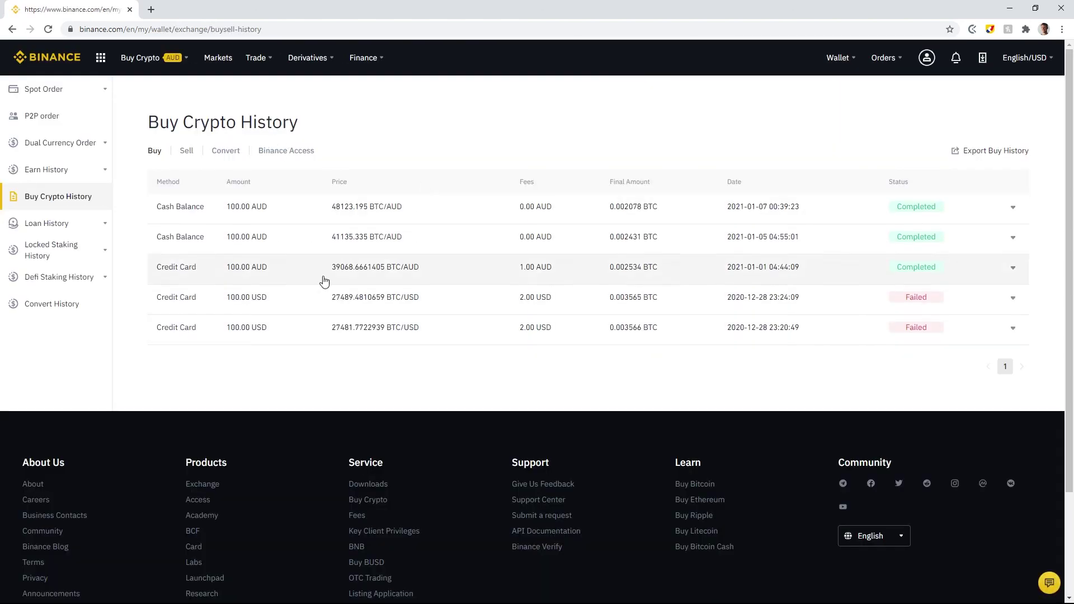
click(224, 151)
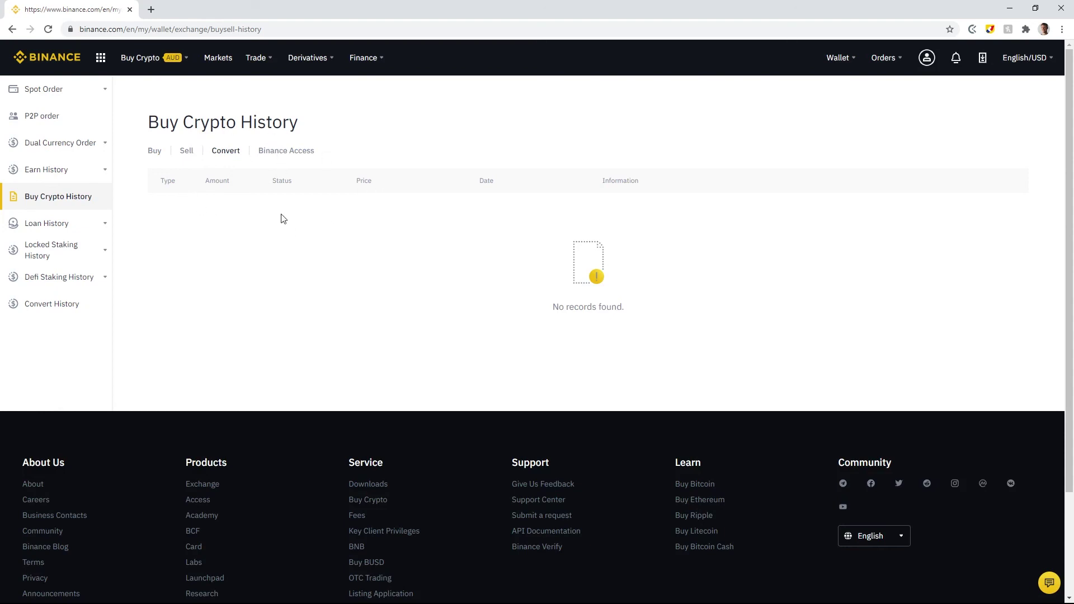
- Open Convert History and reload it to see the successful BTC to ETH conversion
click(60, 310)
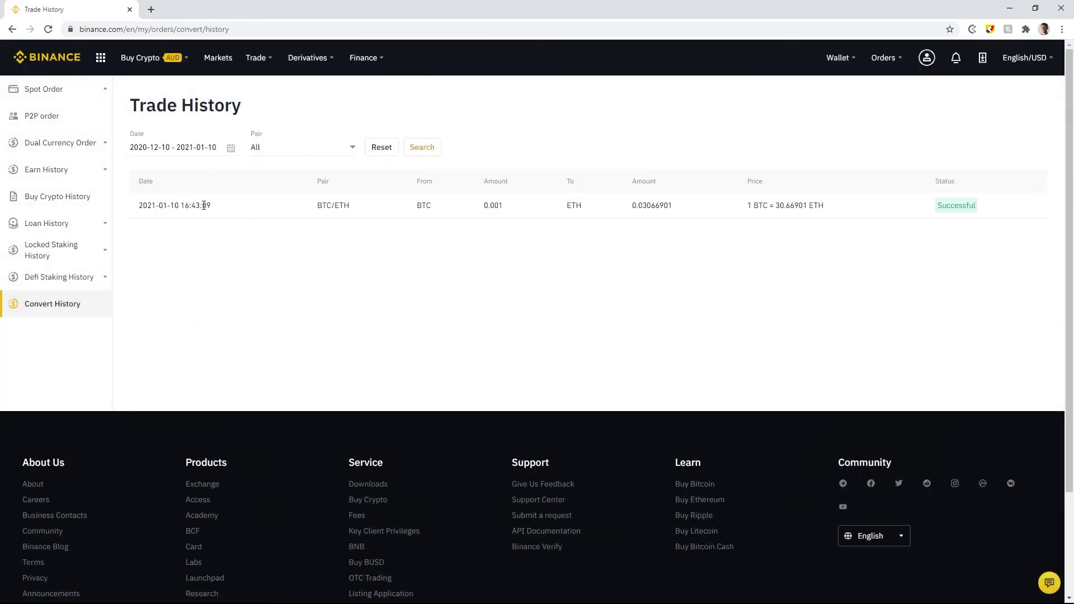
mouse_move(890, 61)
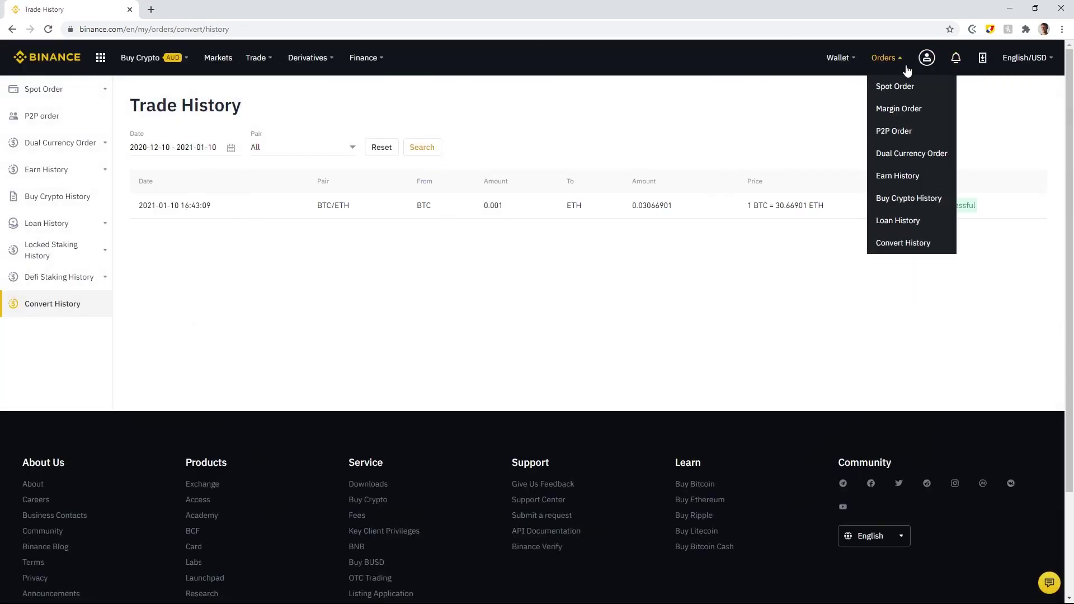
click(891, 244)
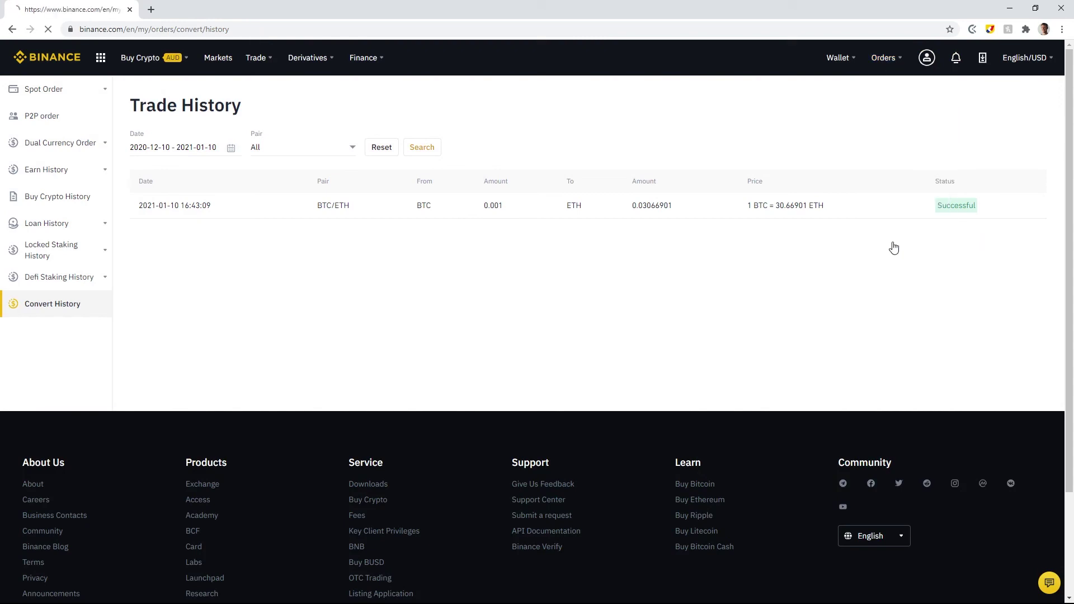